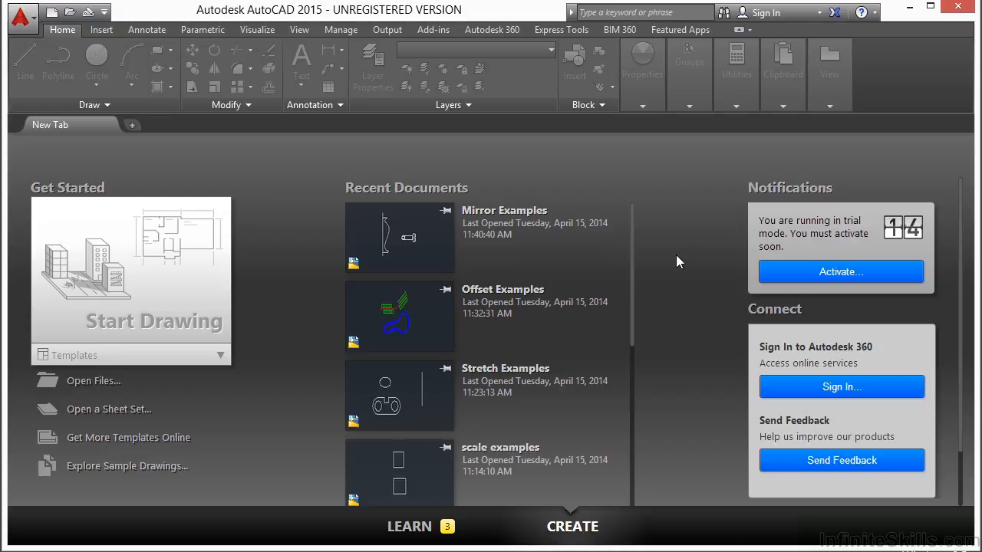
# Open the drawing file Trim-Extend Examples.dwg.
pyautogui.click(104, 383)
pyautogui.click(407, 318)
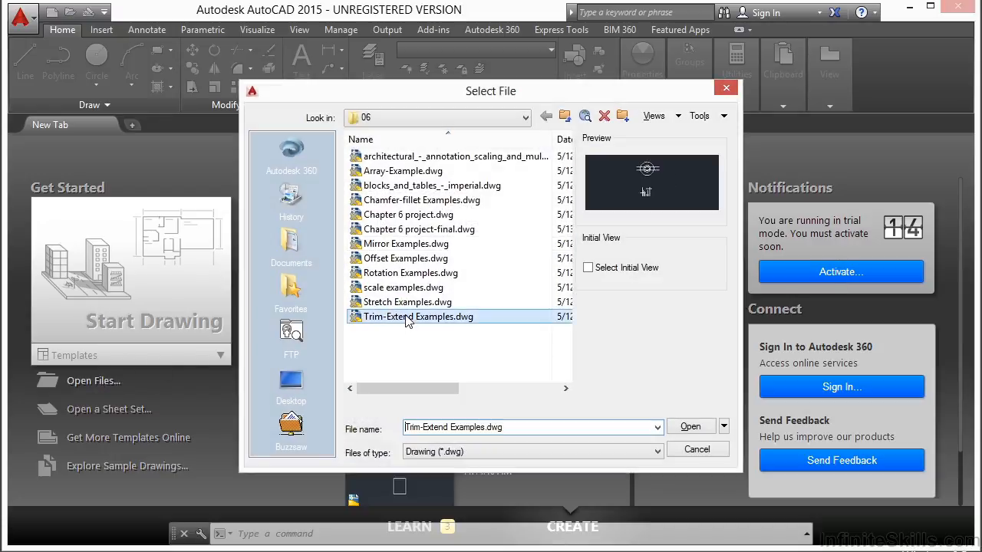
pyautogui.click(692, 428)
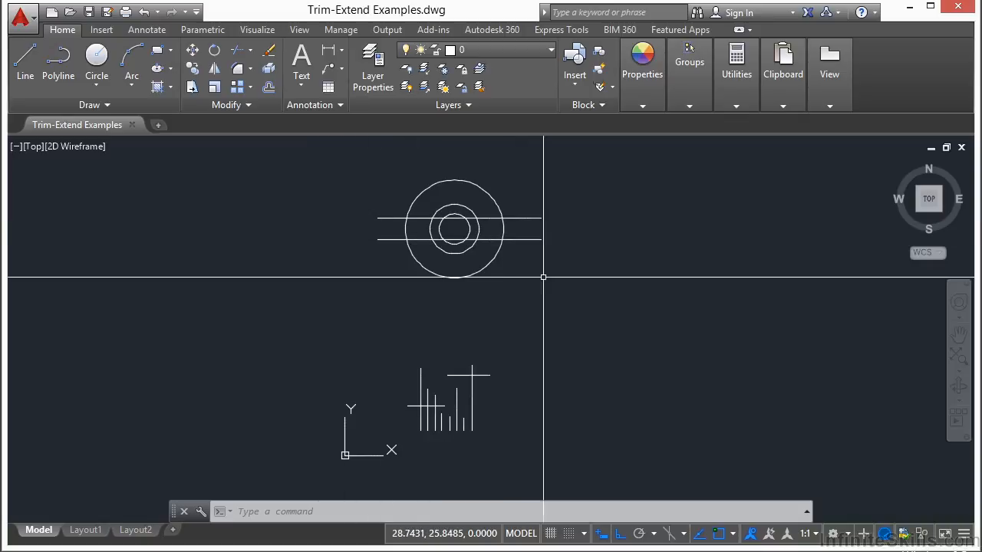
pyautogui.scroll(5, 468, 376)
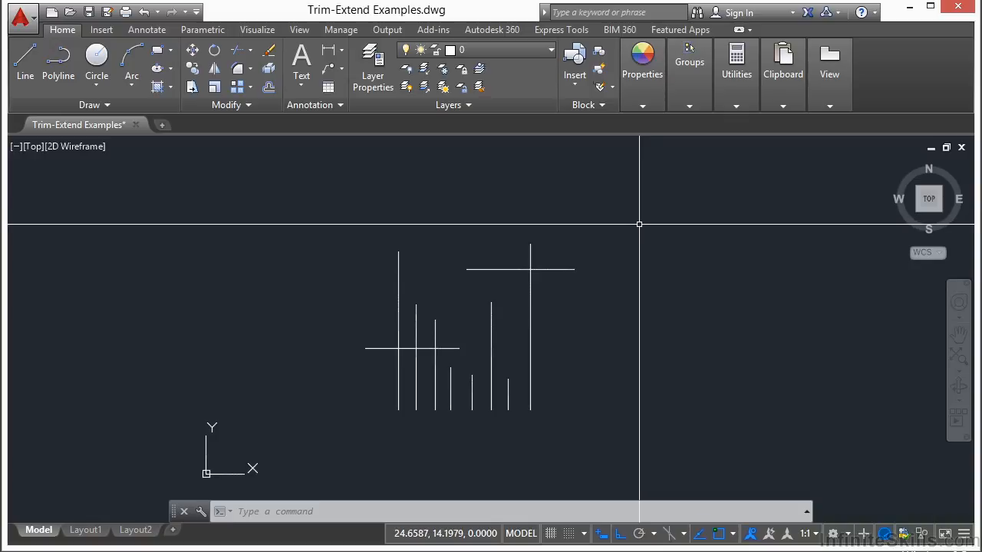
pyautogui.write('tr')
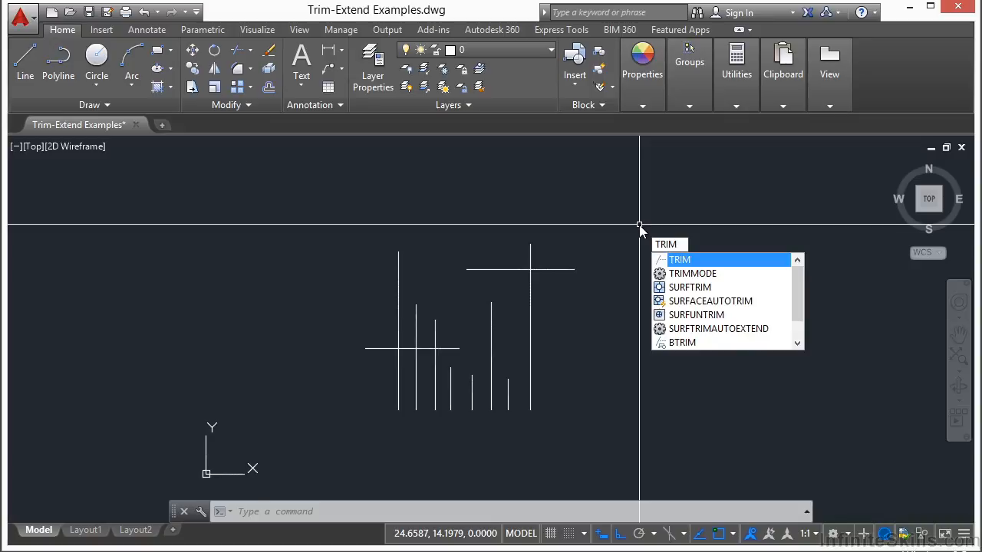
pyautogui.press('Escape')
pyautogui.write('t')
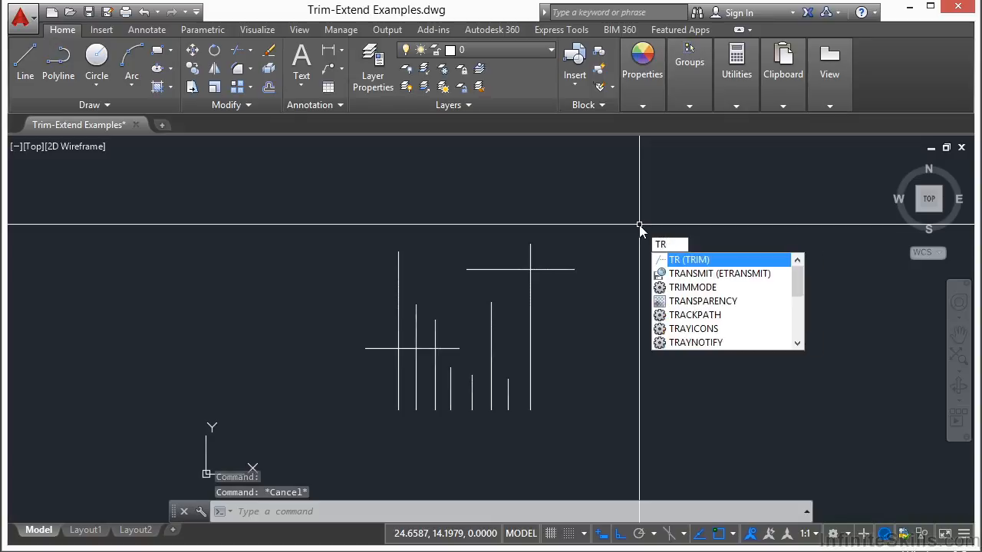
pyautogui.press('Escape')
pyautogui.write('t')
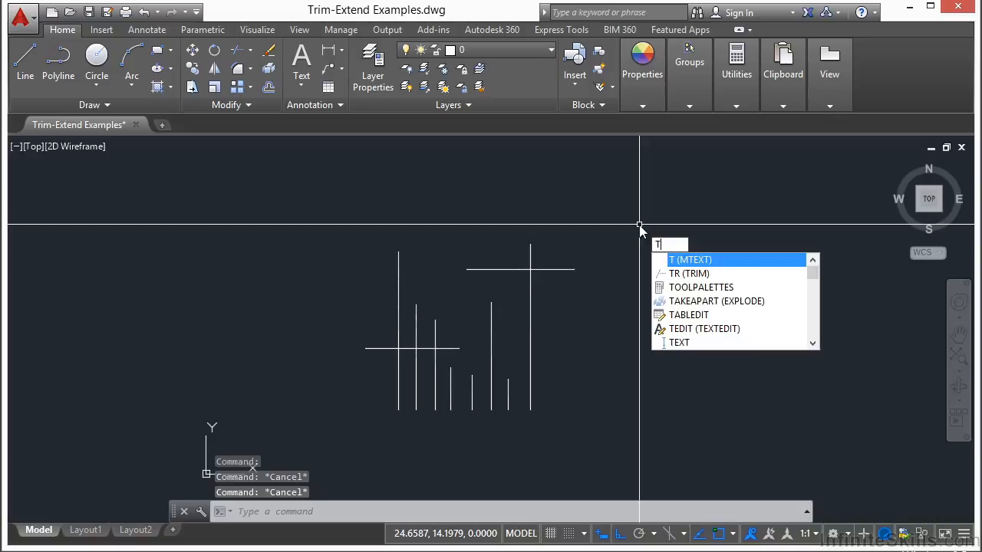
pyautogui.press('Escape')
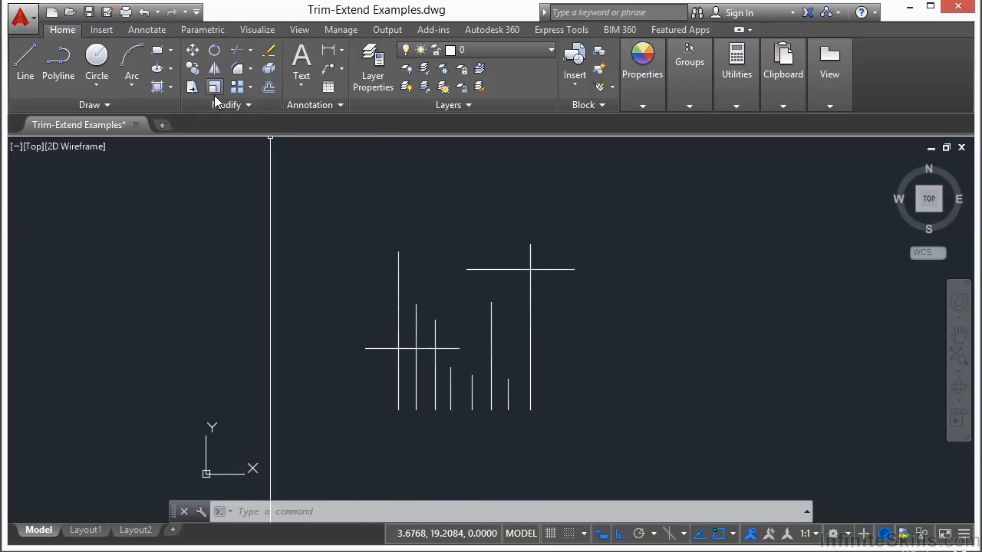
pyautogui.click(251, 51)
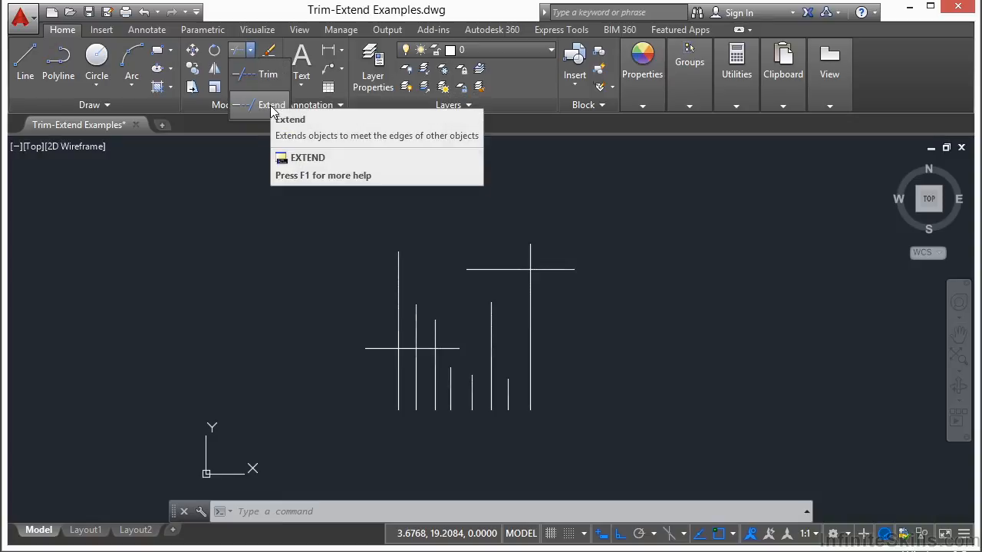
pyautogui.click(265, 76)
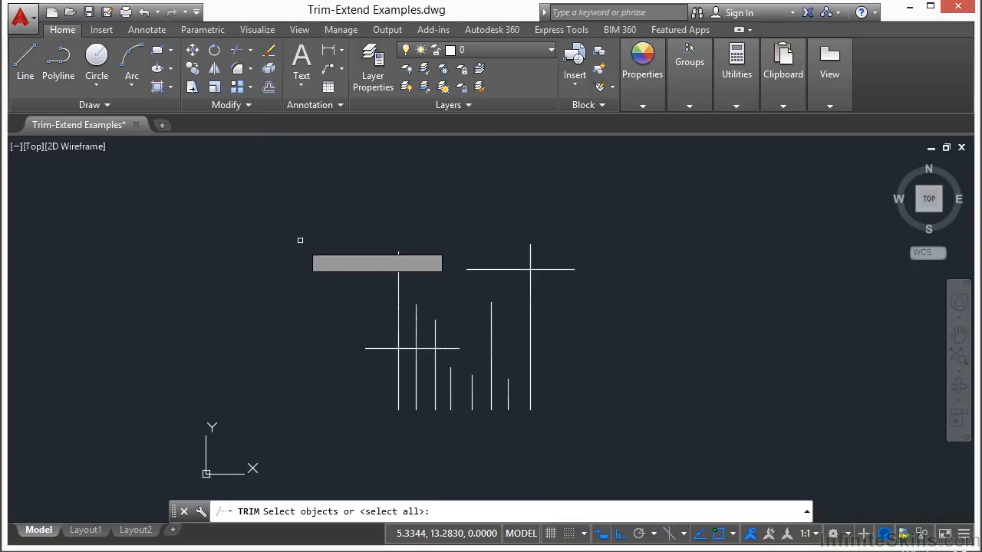
pyautogui.click(483, 269)
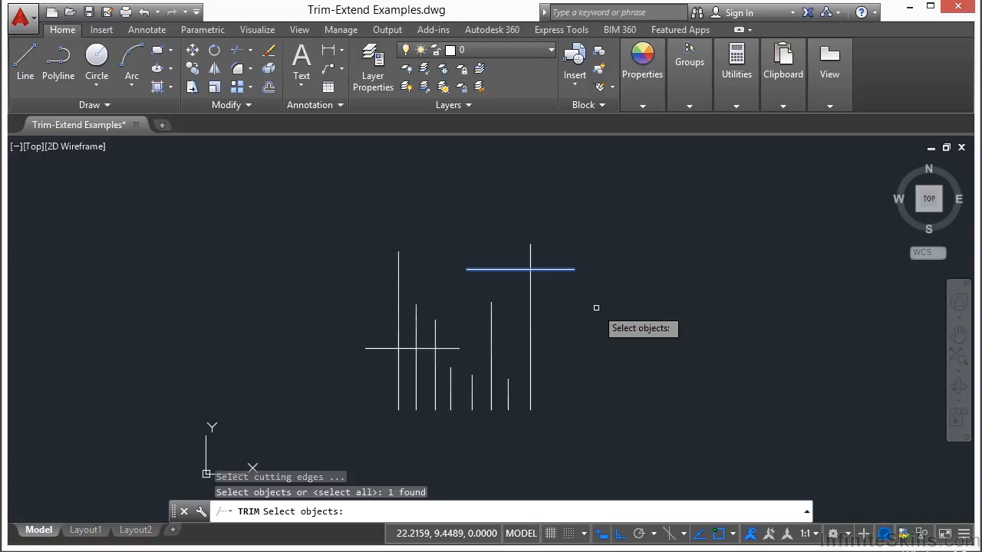
pyautogui.click(640, 230)
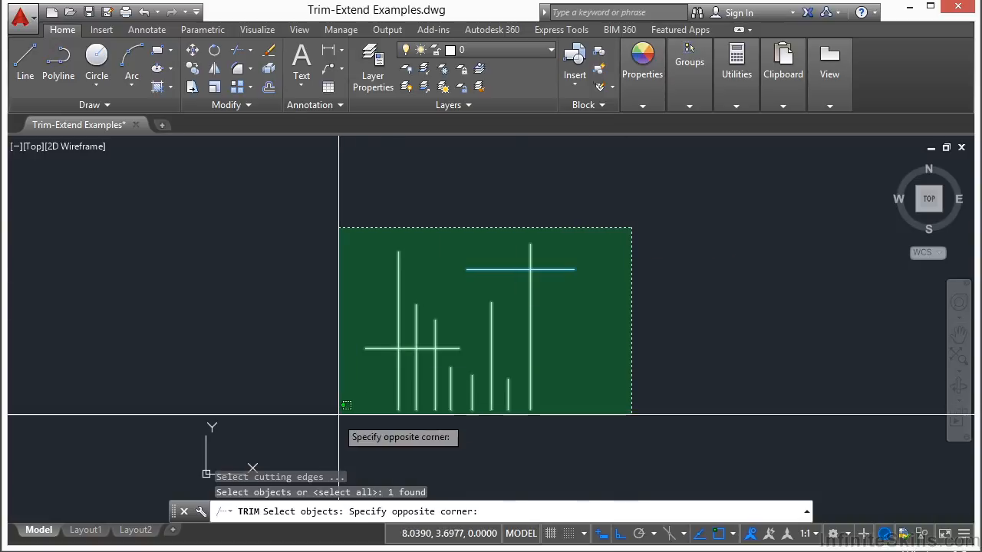
pyautogui.click(353, 408)
pyautogui.press('Escape')
# Trim the rightmost tall vertical line where it rises above the upper horizontal line, using that horizontal line as cutting edge.
pyautogui.write('tr')
pyautogui.press('Return')
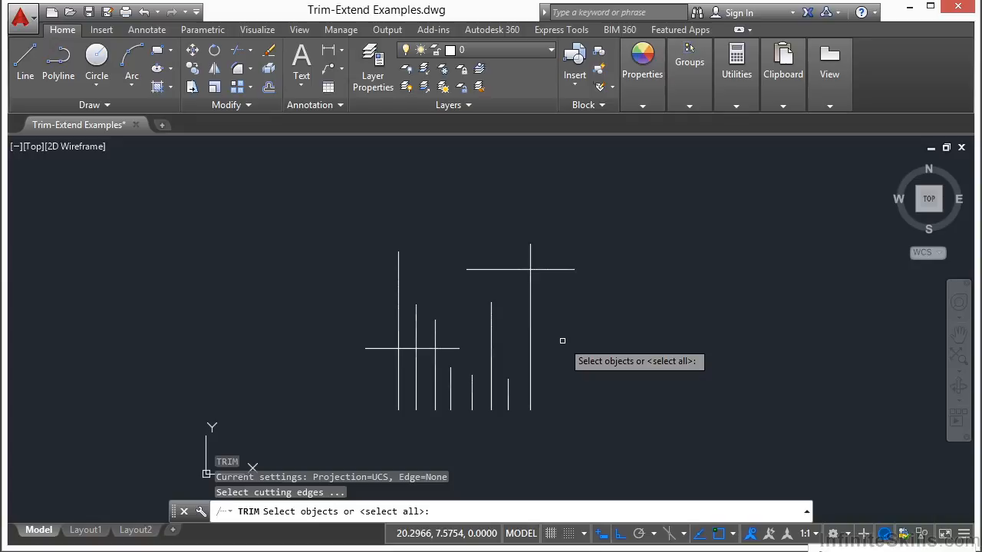
pyautogui.click(560, 269)
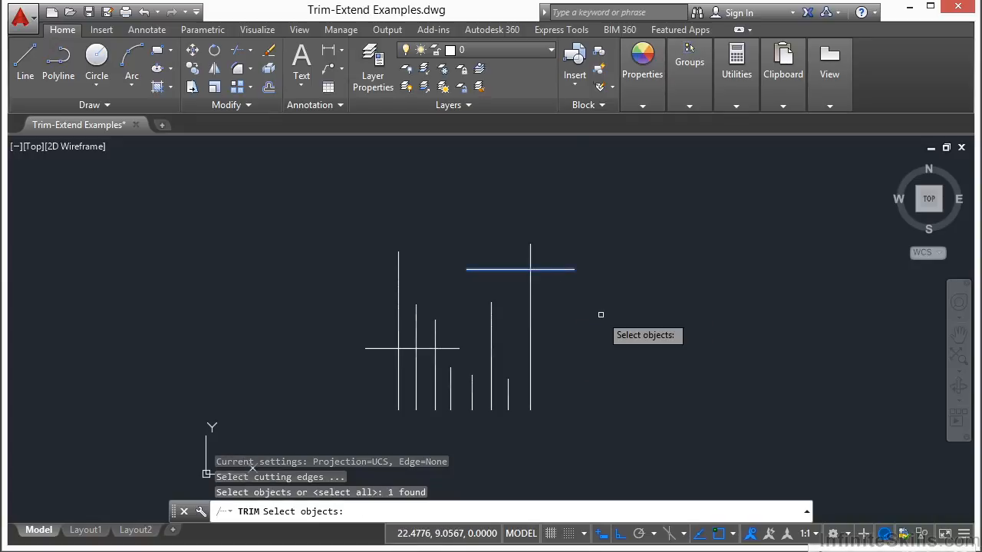
pyautogui.press('Return')
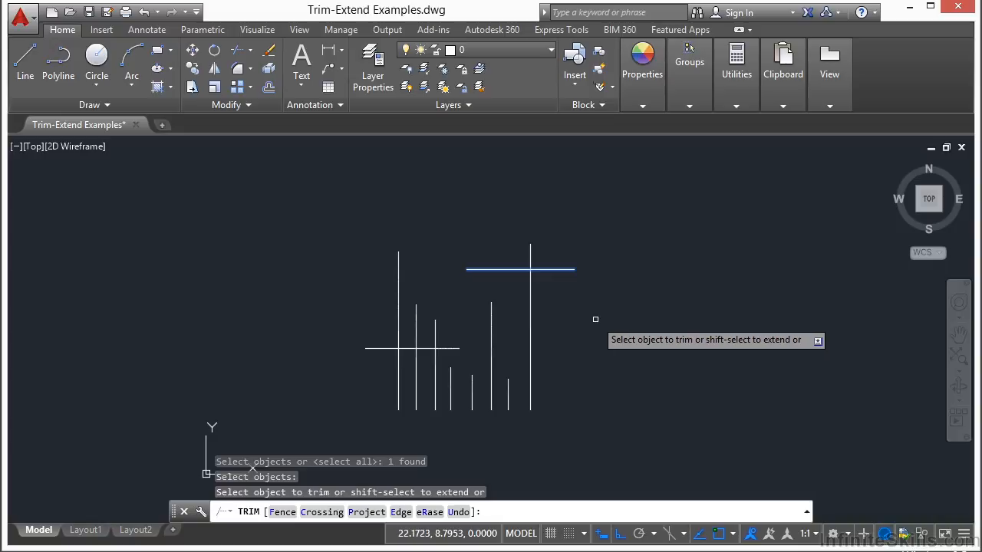
pyautogui.scroll(2, 545, 247)
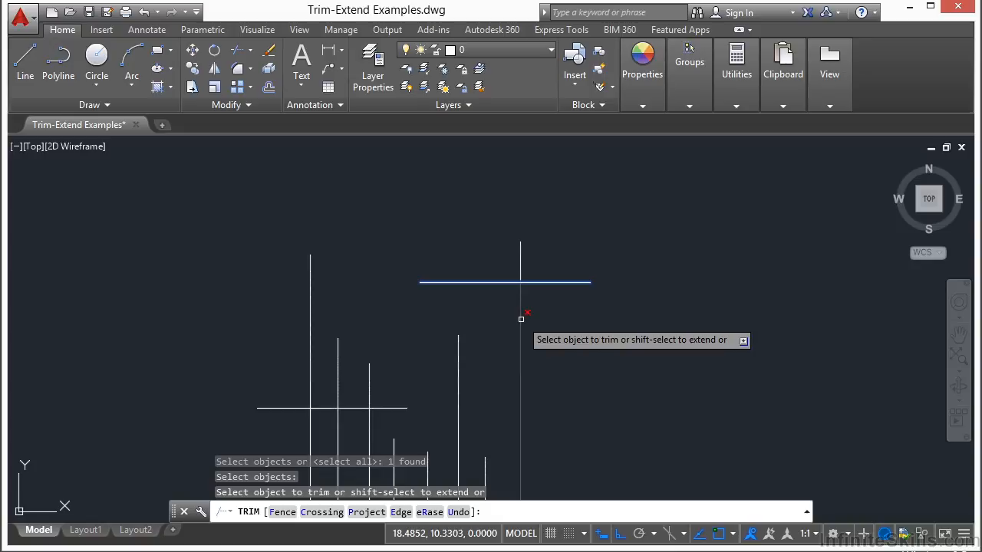
pyautogui.click(521, 252)
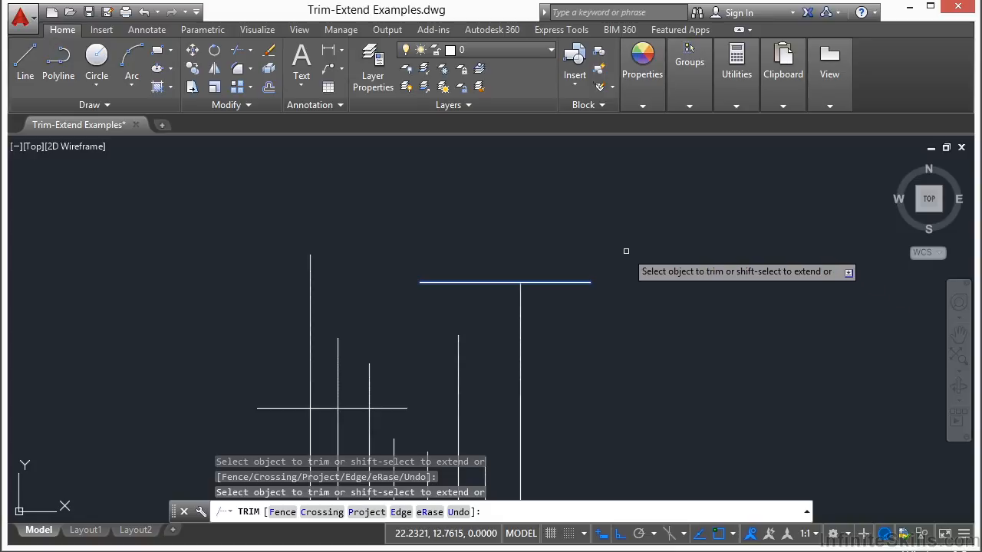
pyautogui.press('Return')
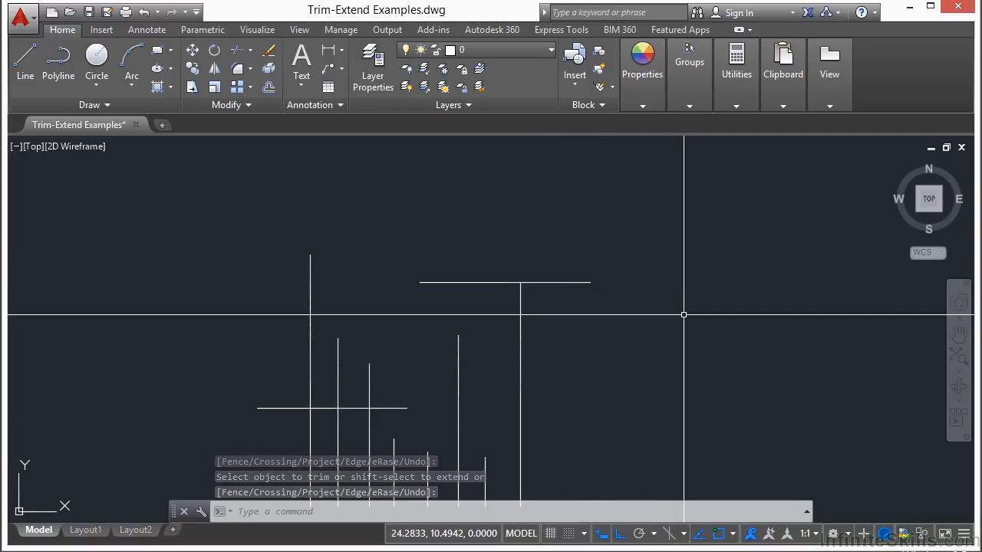
# Trim the three vertical lines above the lower horizontal line, using that horizontal line as the cutting edge.
pyautogui.write('TR')
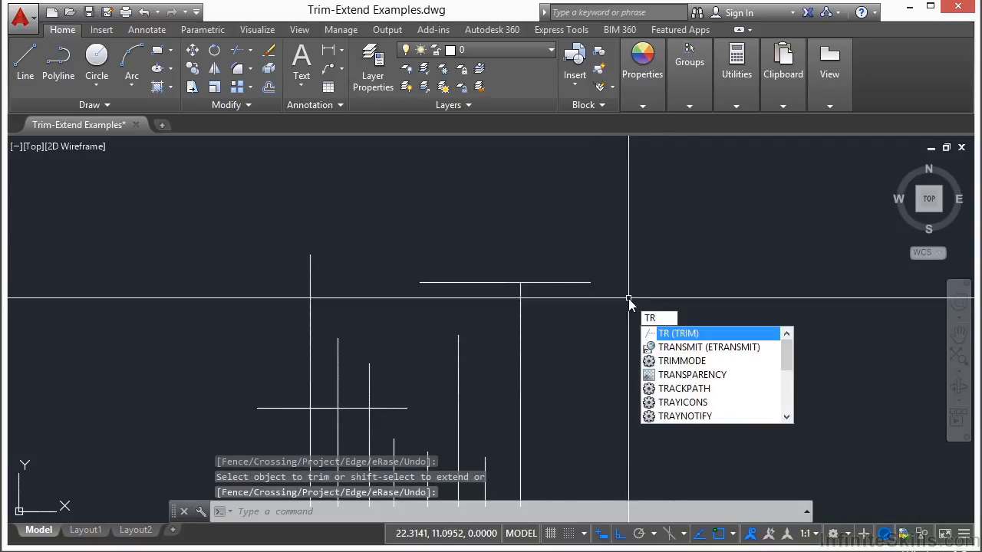
pyautogui.press('Return')
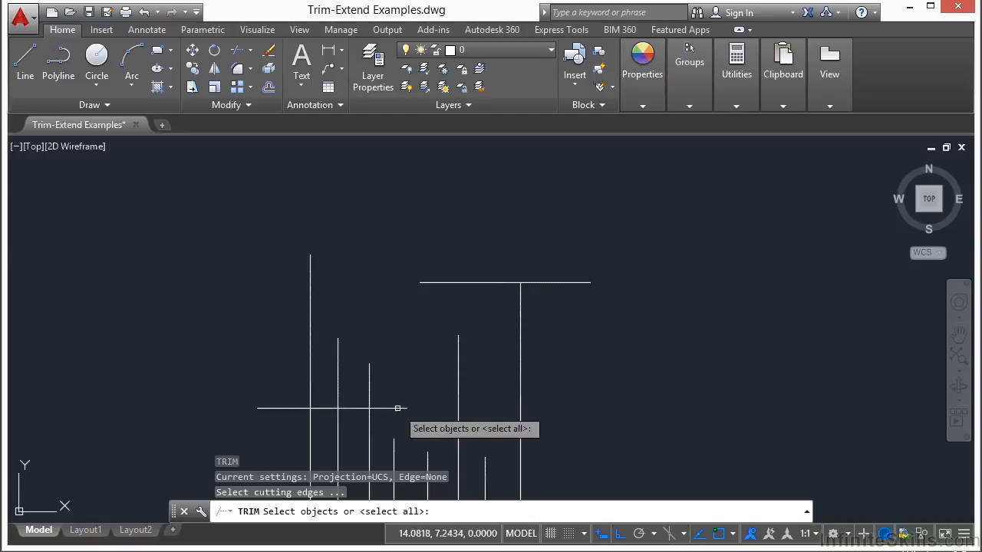
pyautogui.click(397, 407)
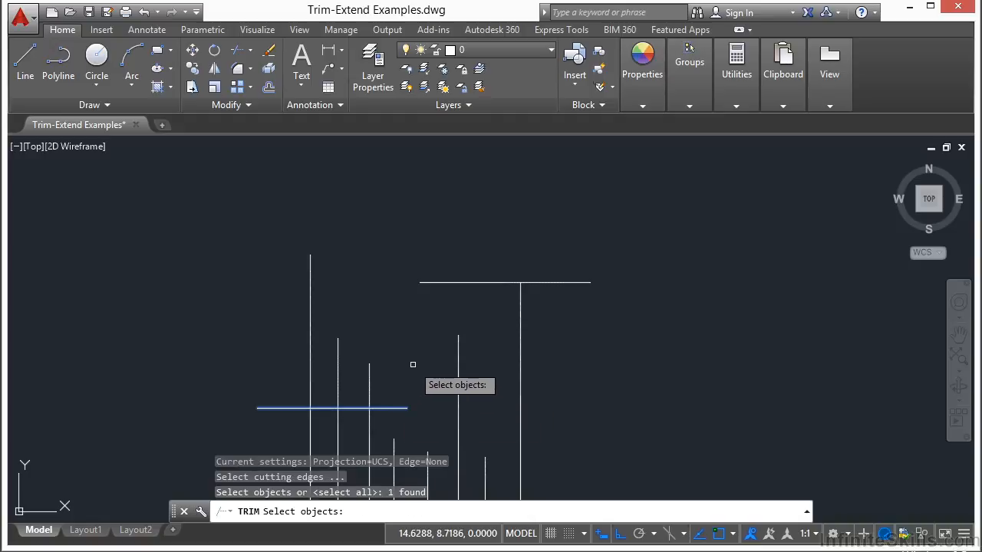
pyautogui.press('Return')
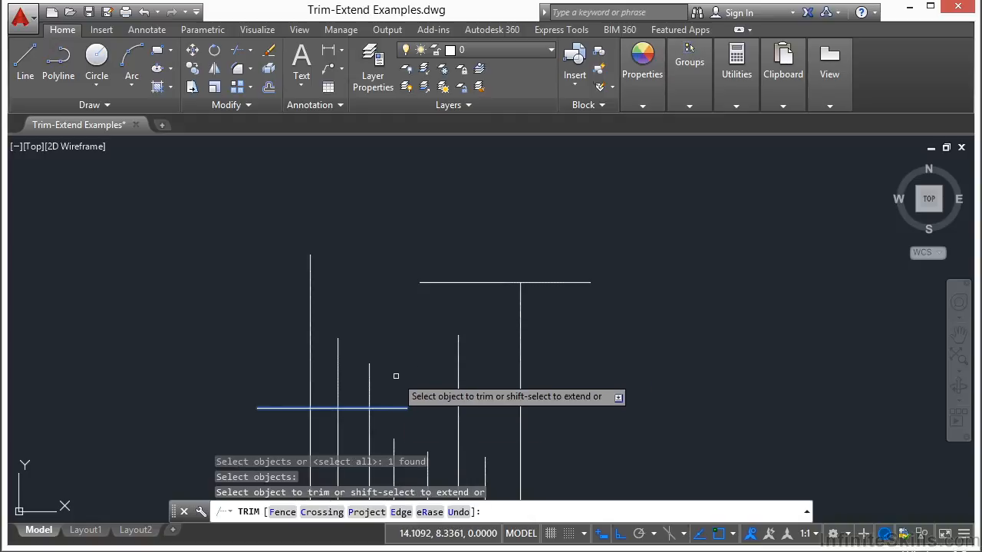
pyautogui.click(369, 381)
pyautogui.click(339, 346)
pyautogui.click(265, 389)
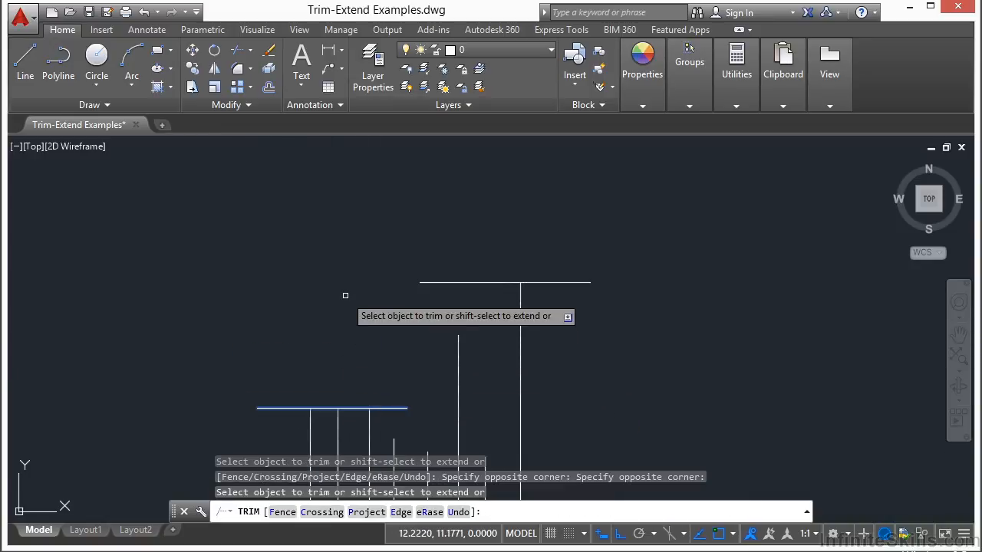
pyautogui.press('Return')
# Start Trim on the circle figure with all three concentric circles and both horizontal lines as cutting edges.
pyautogui.scroll(-1, 358, 276)
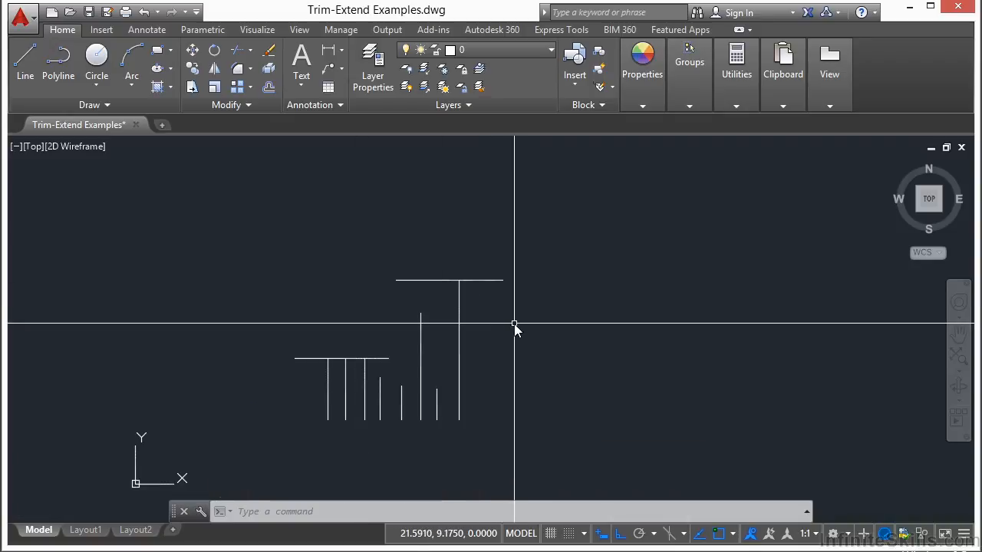
pyautogui.write('t')
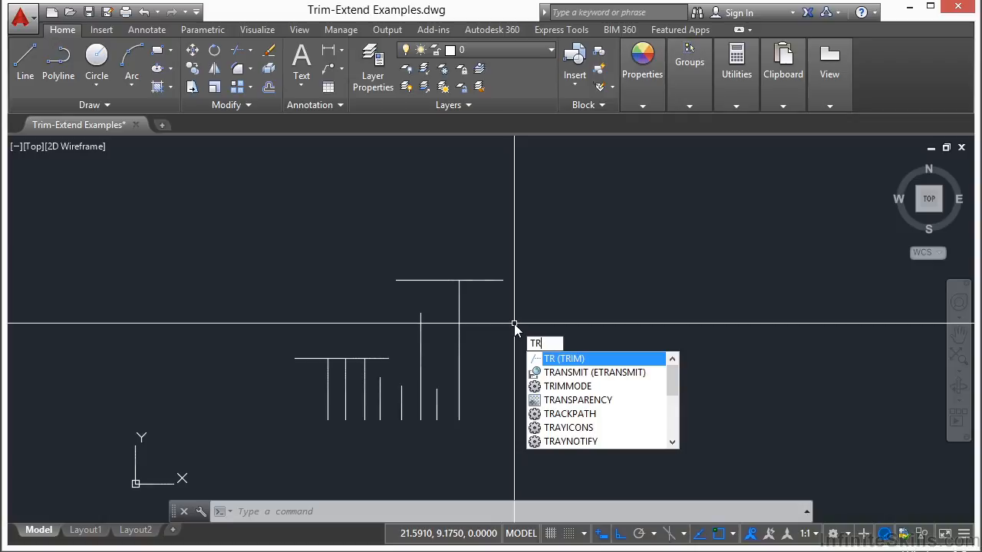
pyautogui.press('Return')
pyautogui.scroll(-2, 499, 258)
pyautogui.moveTo(500, 258)
pyautogui.mouseDown(button='middle')
pyautogui.moveTo(464, 368)
pyautogui.moveTo(470, 388)
pyautogui.mouseUp(button='middle')
pyautogui.moveTo(541, 294); pyautogui.dragTo(522, 335, button='middle')
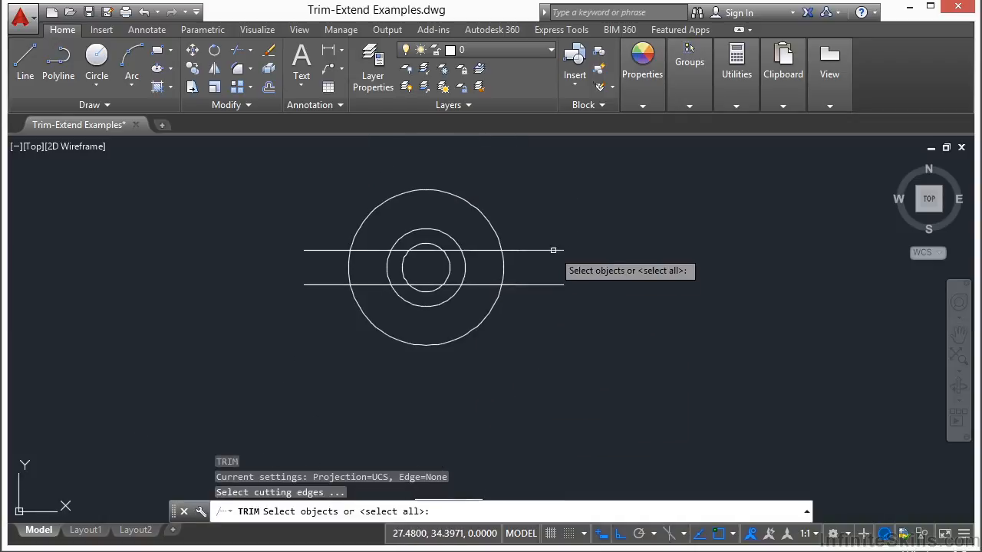
pyautogui.click(567, 217)
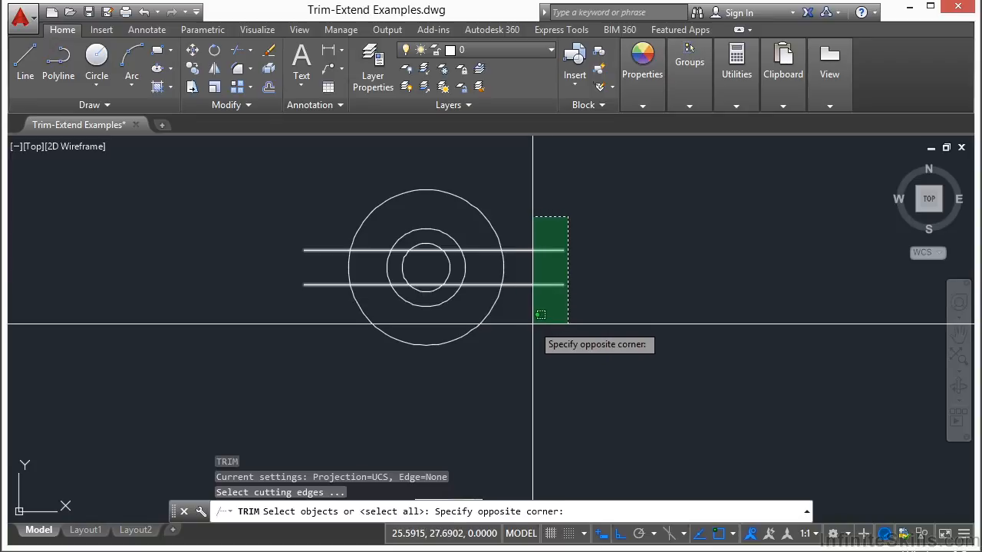
pyautogui.click(324, 345)
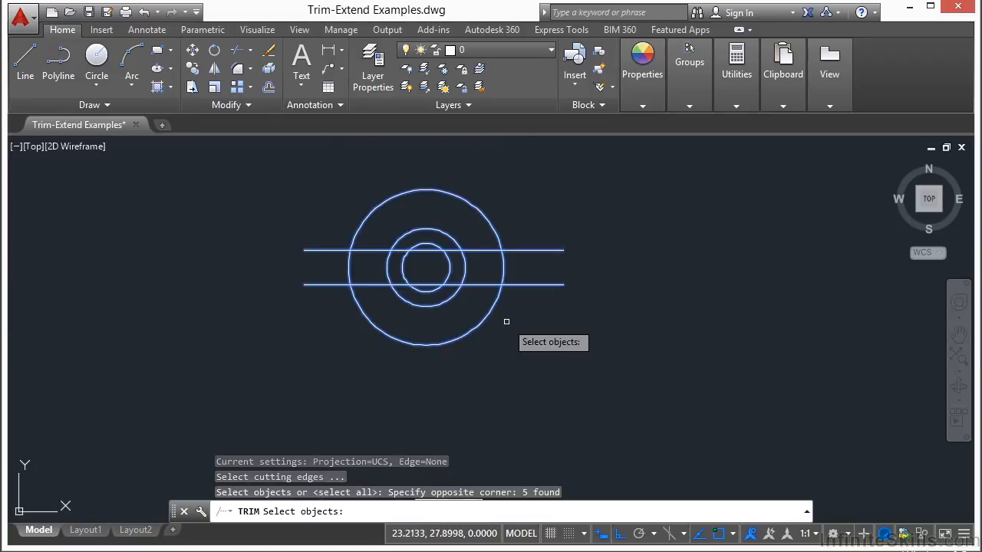
pyautogui.press('Return')
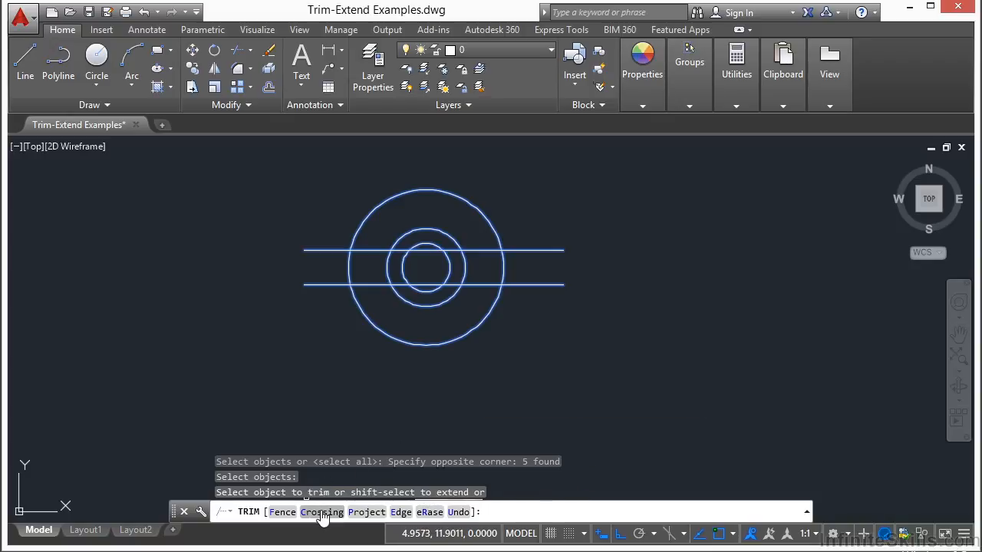
# Trim both horizontal lines between the middle and outer circles on the right side with the Fence option.
pyautogui.write('f')
pyautogui.press('Return')
pyautogui.scroll(2, 527, 258)
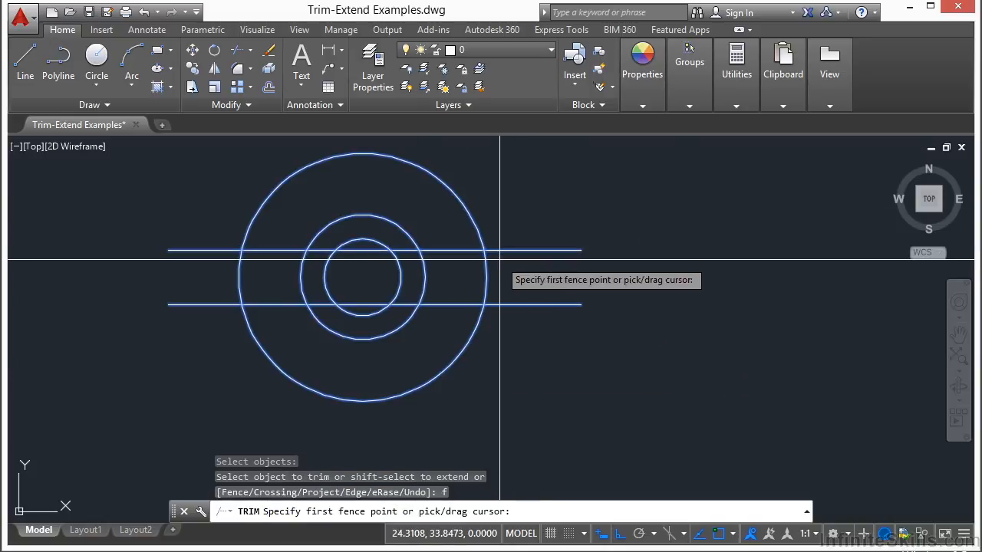
pyautogui.click(428, 223)
pyautogui.click(460, 275)
pyautogui.click(445, 325)
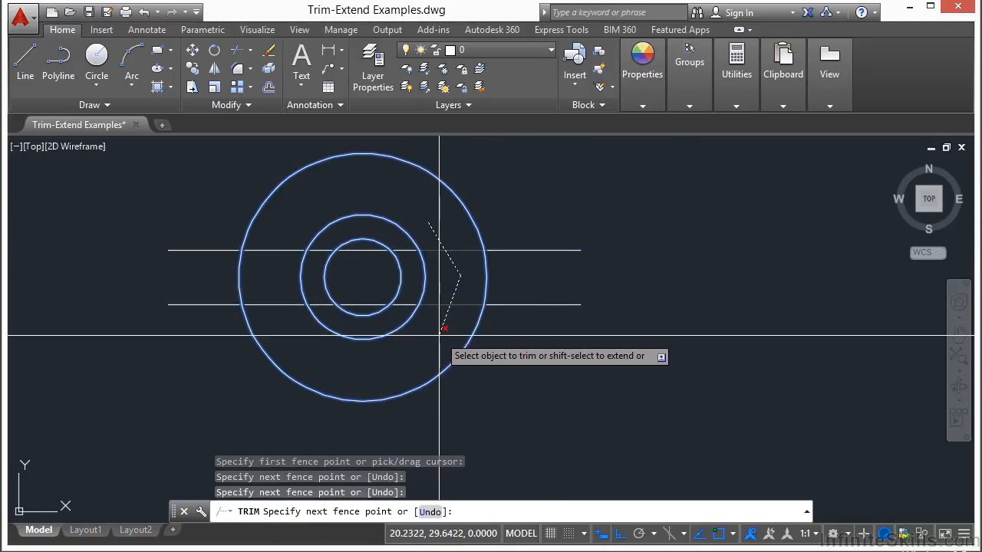
pyautogui.click(428, 351)
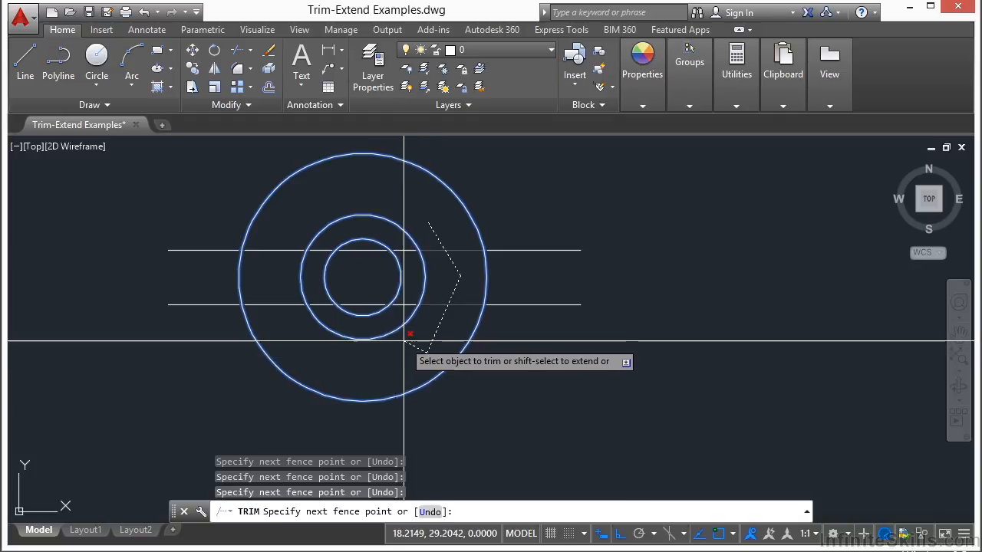
pyautogui.press('Return')
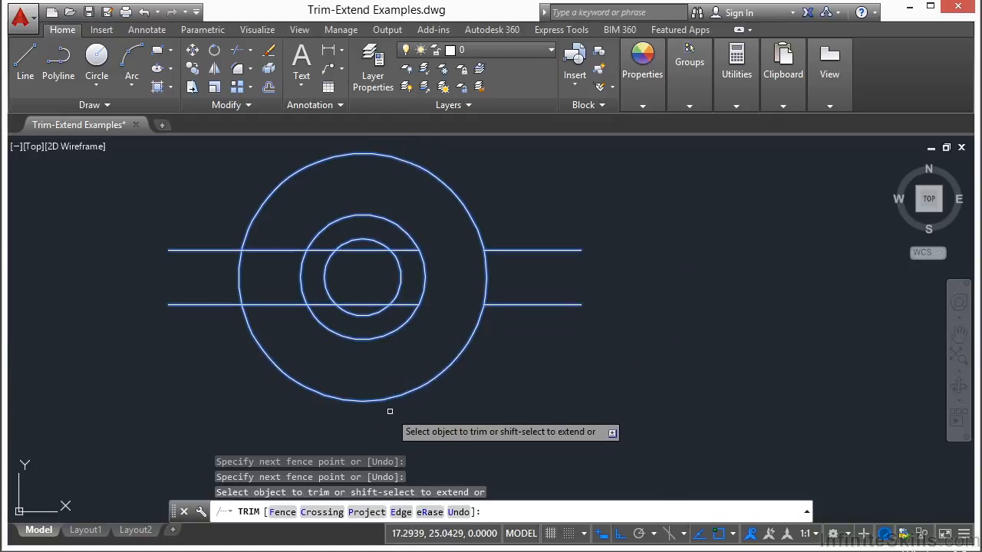
# Set the implied edge extension mode to No extend and trim the middle circle's arc above the upper horizontal line.
pyautogui.write('e')
pyautogui.press('Return')
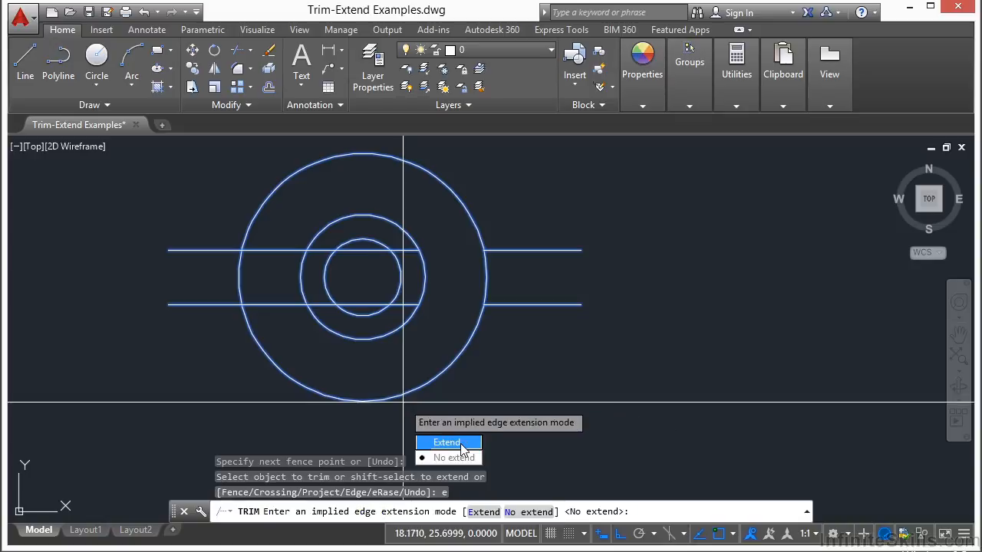
pyautogui.click(460, 458)
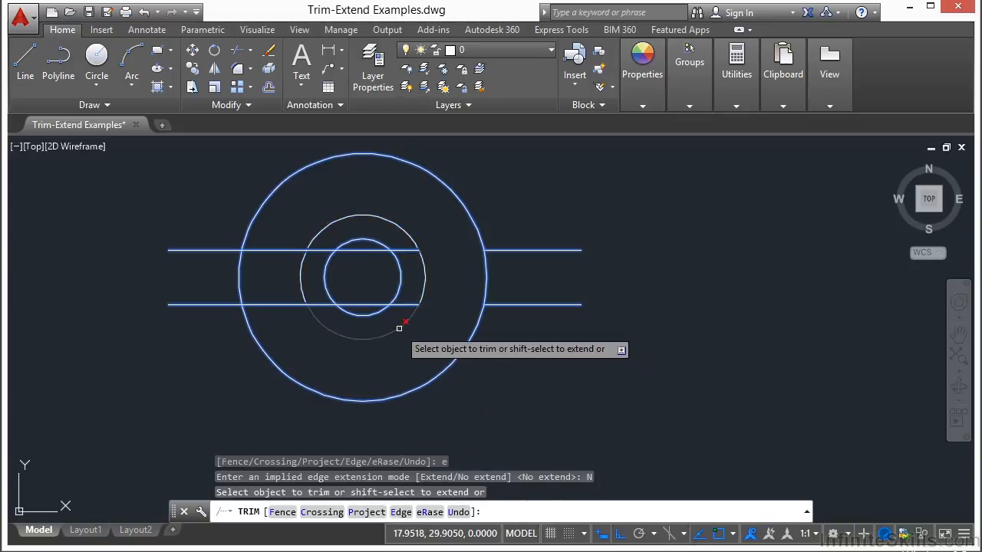
pyautogui.click(404, 225)
pyautogui.press('Return')
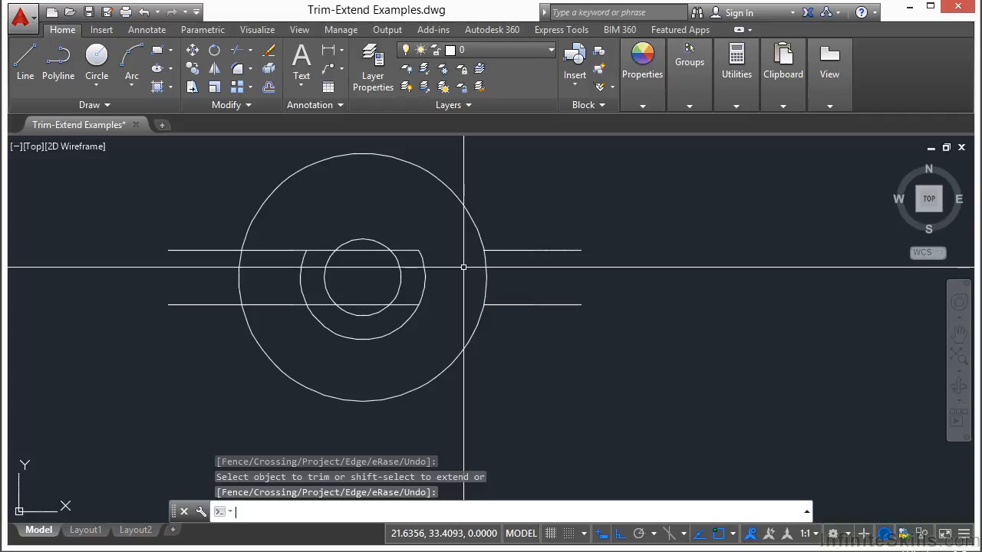
# Within Trim, extend both horizontal lines across the right-side gap to the outer circle, with that circle as the edge.
pyautogui.write('TR')
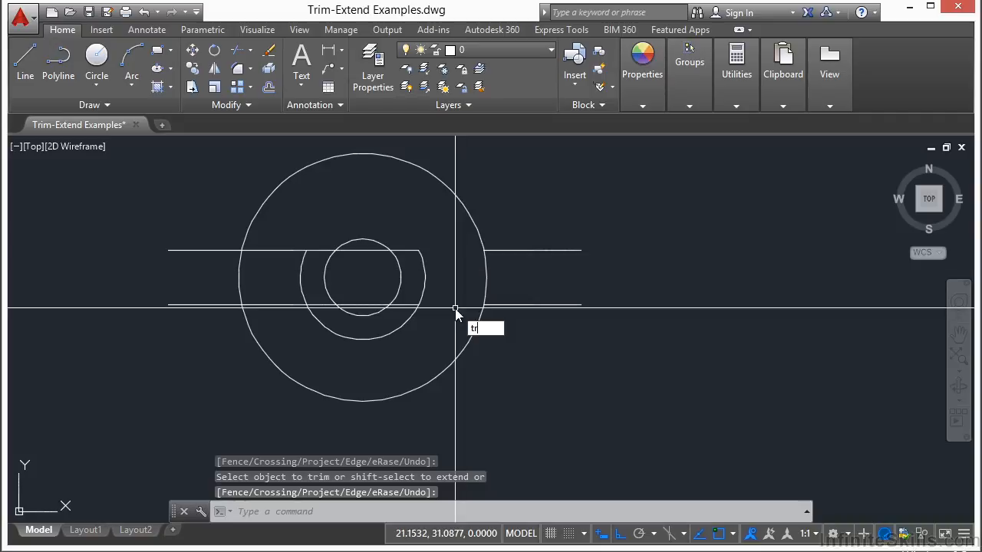
pyautogui.press('Return')
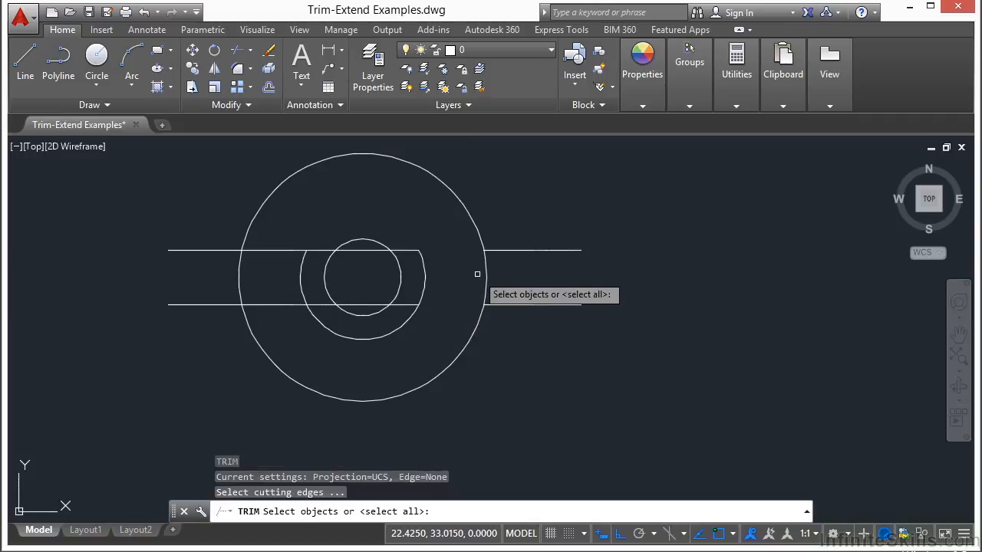
pyautogui.click(511, 273)
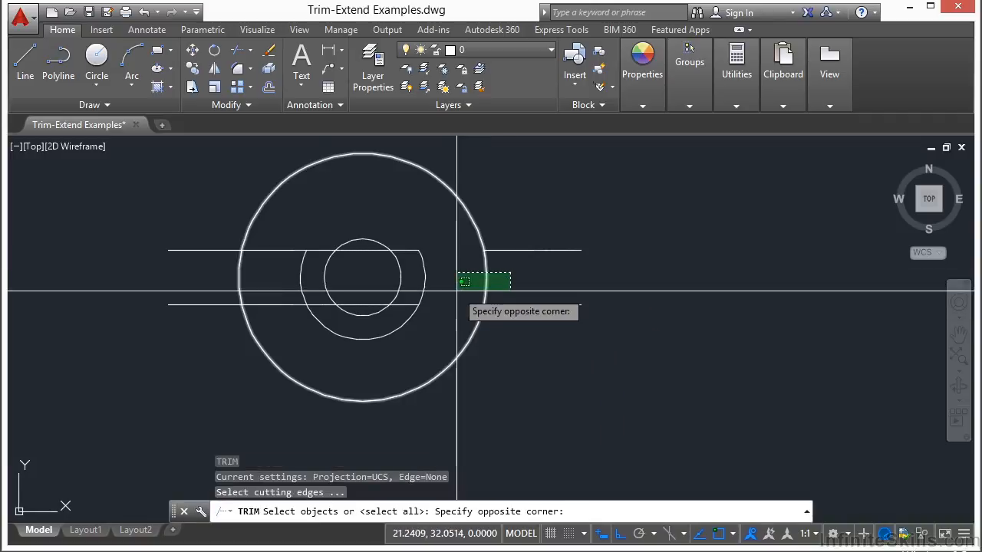
pyautogui.click(455, 285)
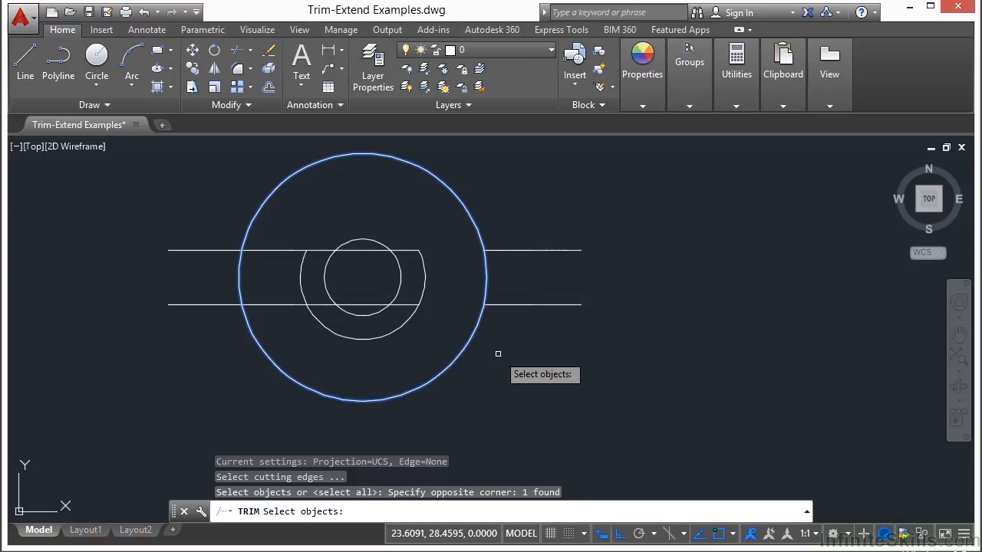
pyautogui.press('Return')
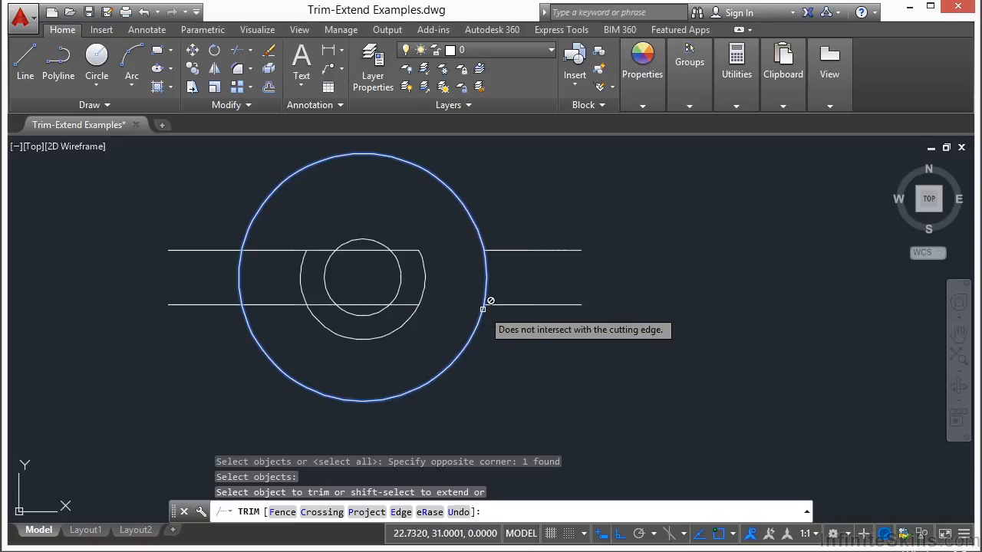
pyautogui.click(406, 302)
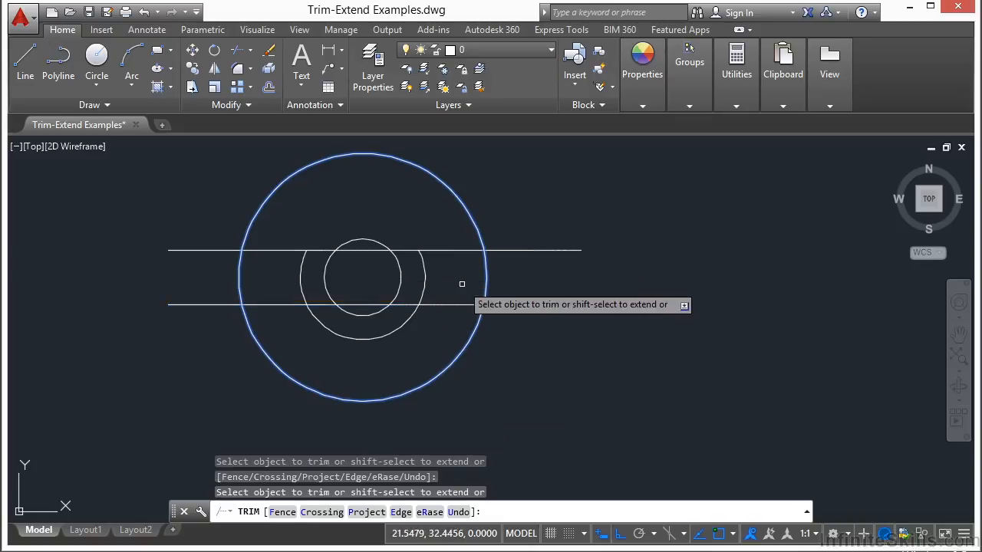
pyautogui.press('Return')
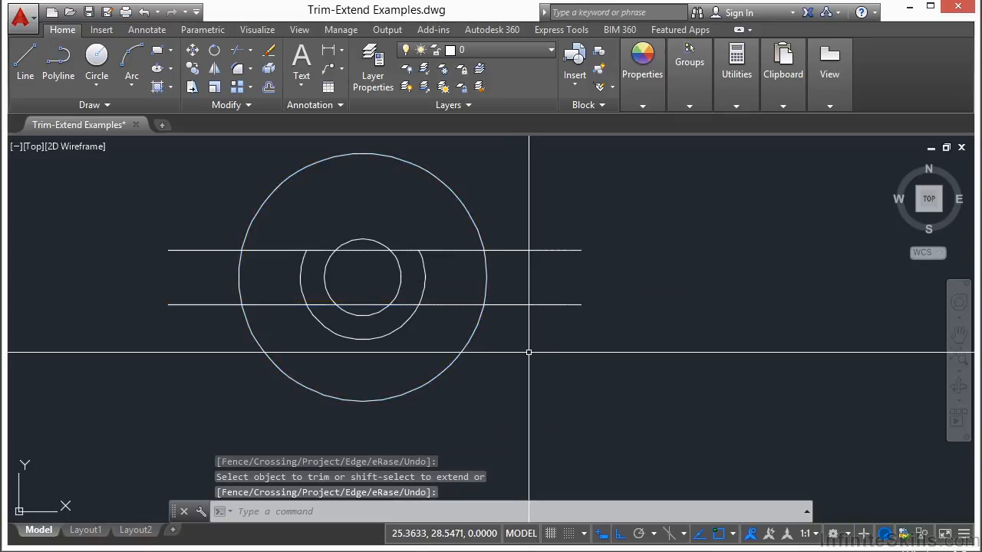
# Try to extend the middle circle's arc with the upper horizontal line as the boundary edge.
pyautogui.scroll(-3, 558, 269)
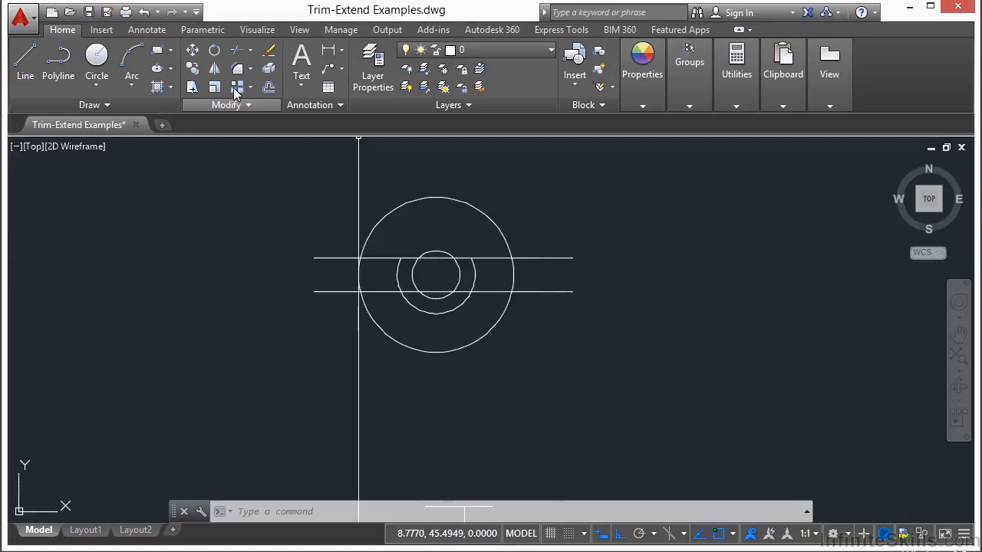
pyautogui.click(251, 51)
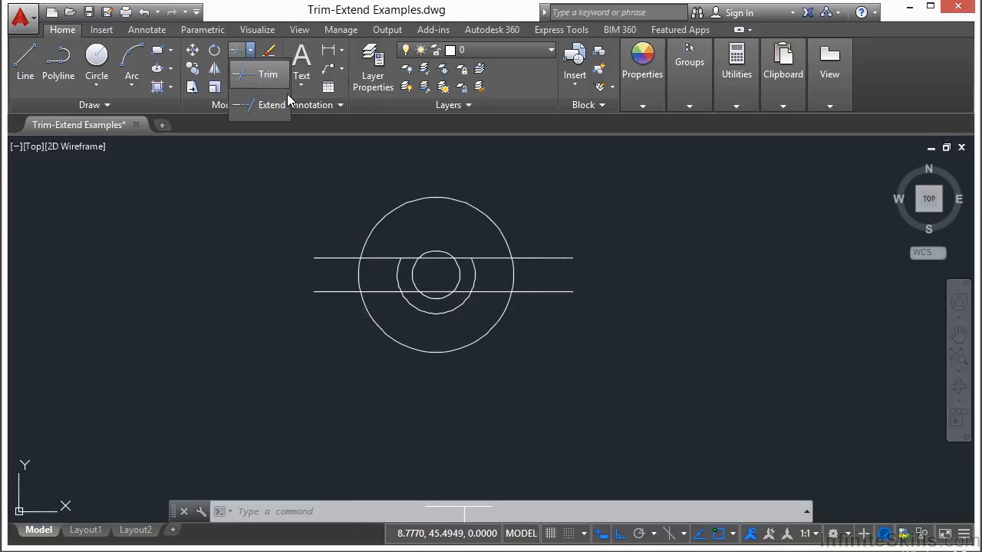
pyautogui.click(268, 107)
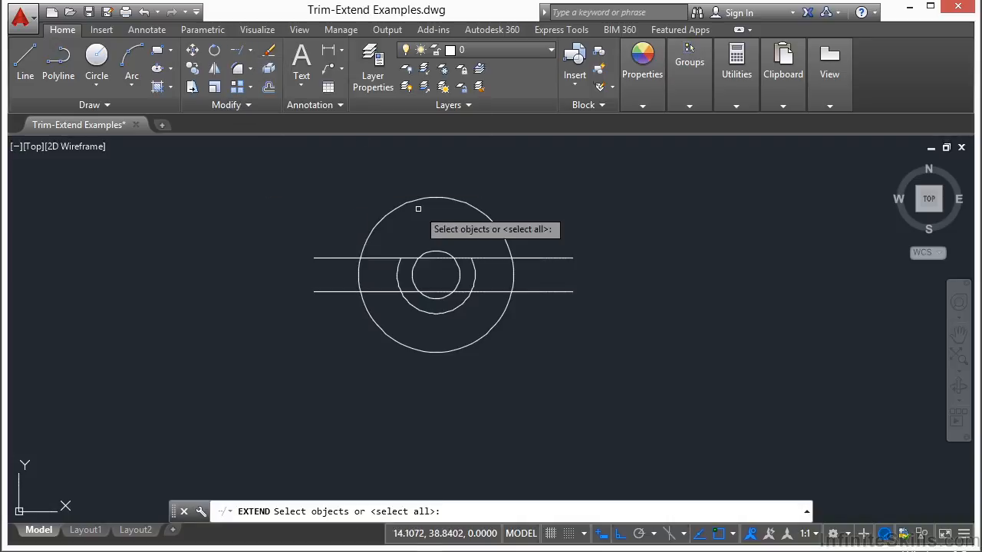
pyautogui.click(382, 255)
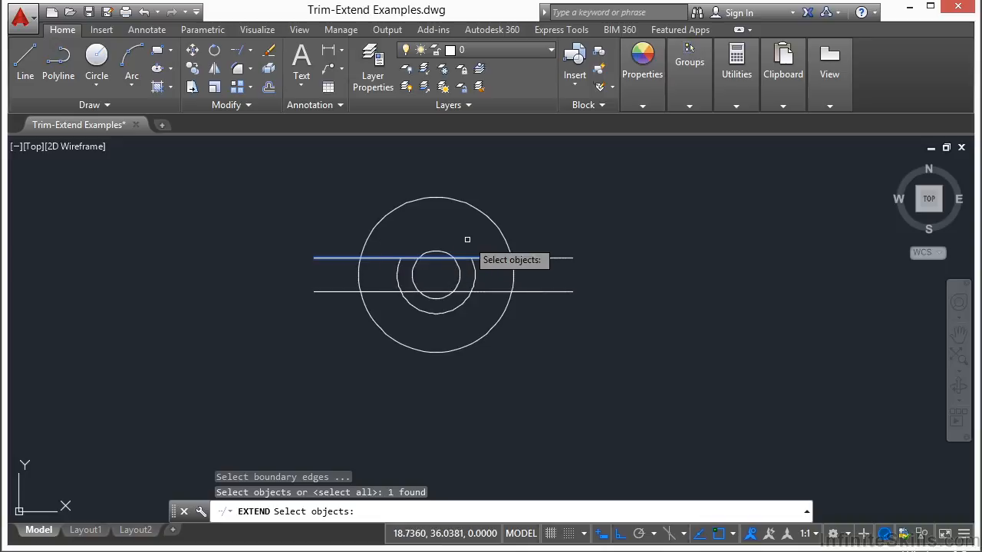
pyautogui.press('Return')
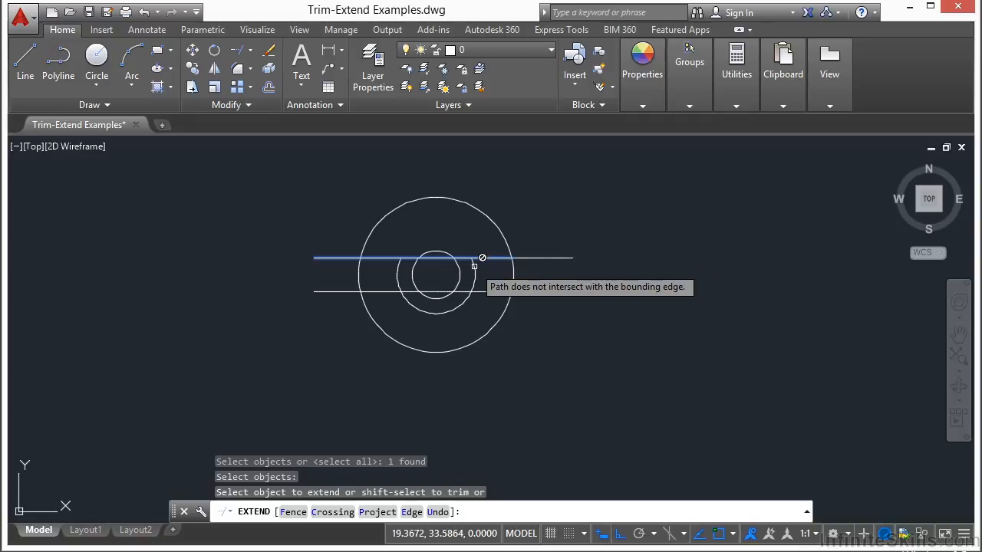
pyautogui.click(460, 267)
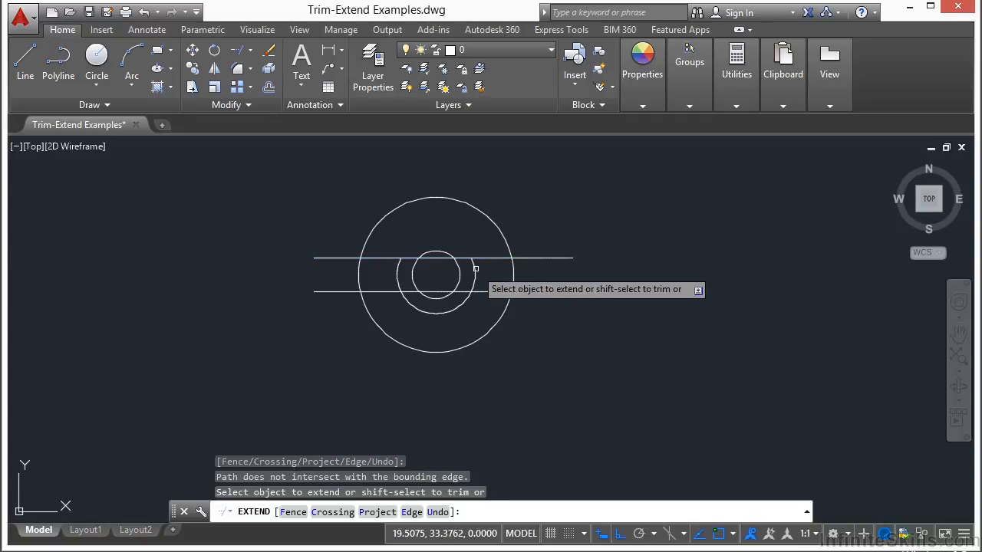
pyautogui.press('Escape')
# Extend the three leftmost vertical lines up to the lower horizontal line of the circle figure as the boundary edge.
pyautogui.scroll(-3, 494, 196)
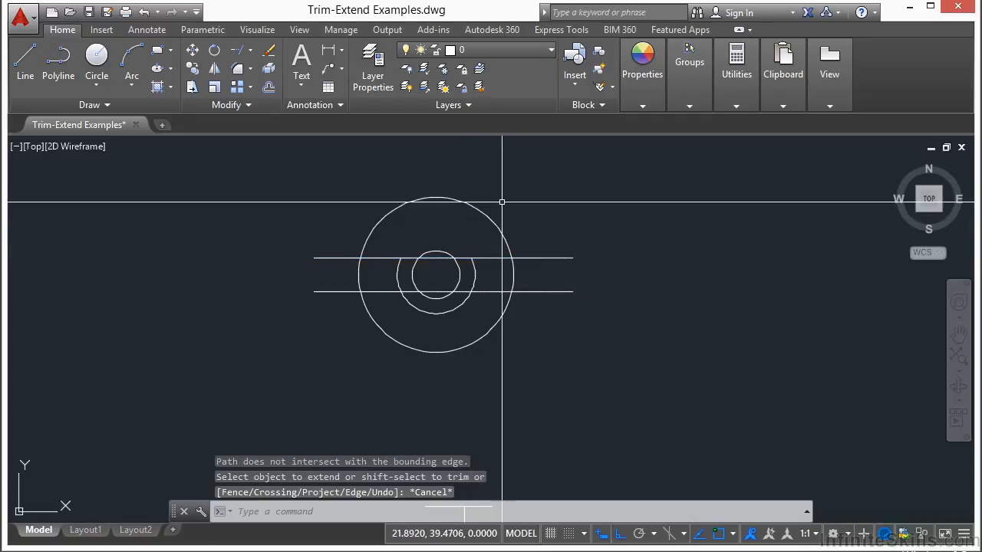
pyautogui.scroll(2, 478, 439)
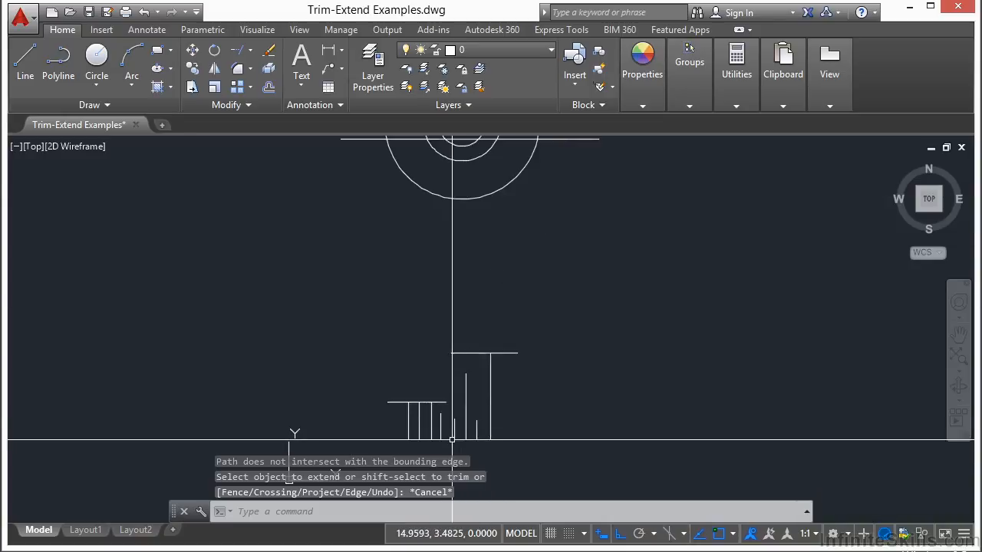
pyautogui.write('ex')
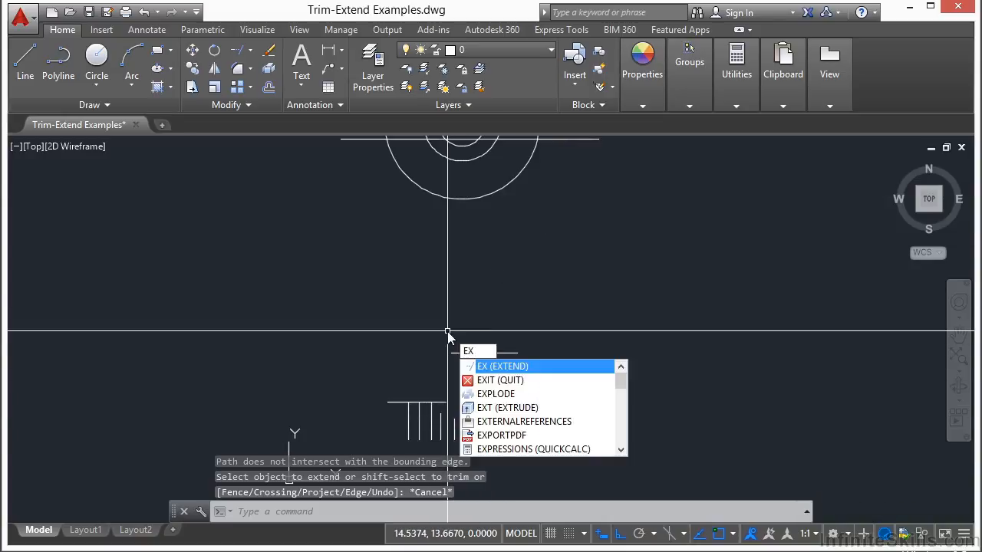
pyautogui.press('Return')
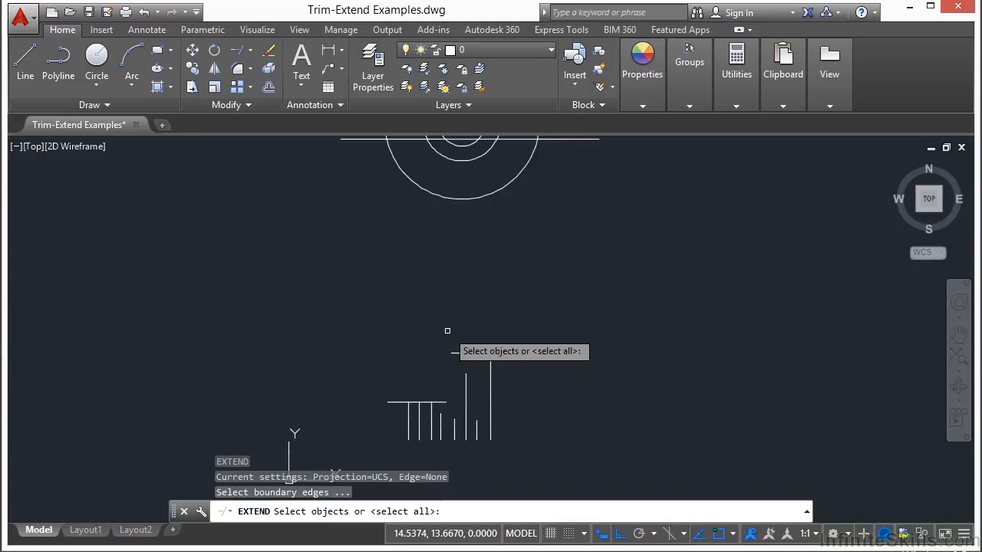
pyautogui.moveTo(410, 263); pyautogui.dragTo(406, 285, button='middle')
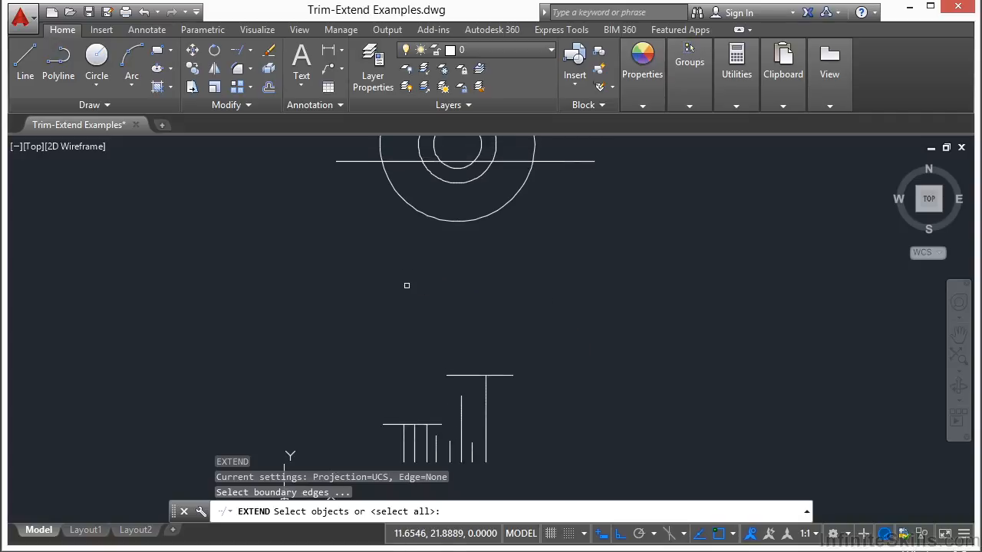
pyautogui.click(366, 161)
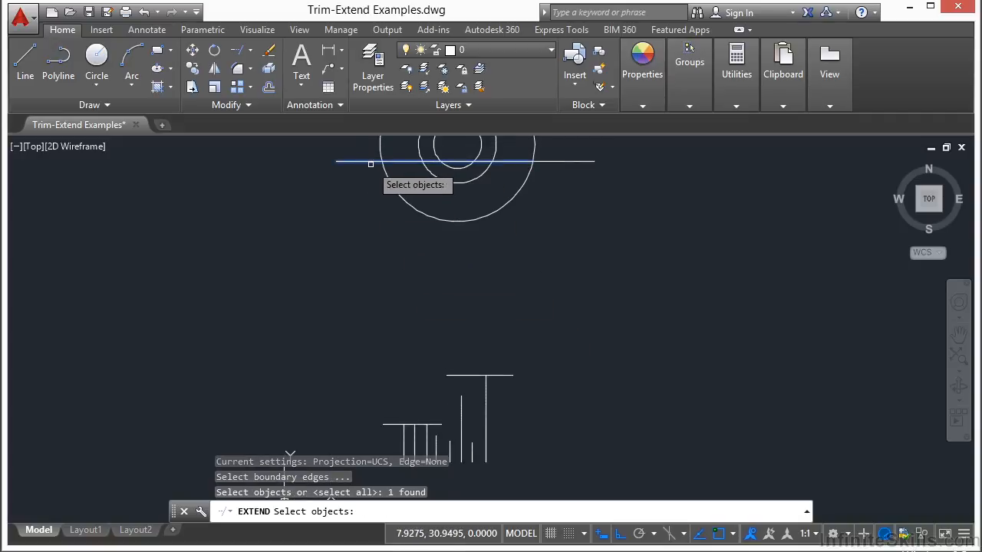
pyautogui.press('Return')
pyautogui.moveTo(401, 370); pyautogui.dragTo(401, 309, button='middle')
pyautogui.scroll(4, 402, 387)
pyautogui.click(397, 324)
pyautogui.click(426, 323)
pyautogui.click(458, 322)
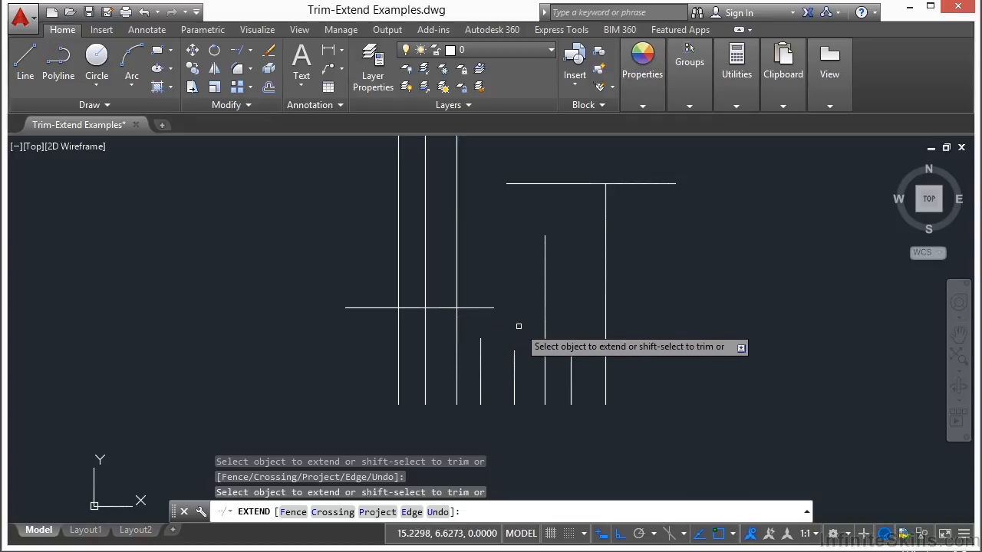
# Extend the four open-ended vertical lines beside them to the same boundary edge with a crossing selection.
pyautogui.click(654, 319)
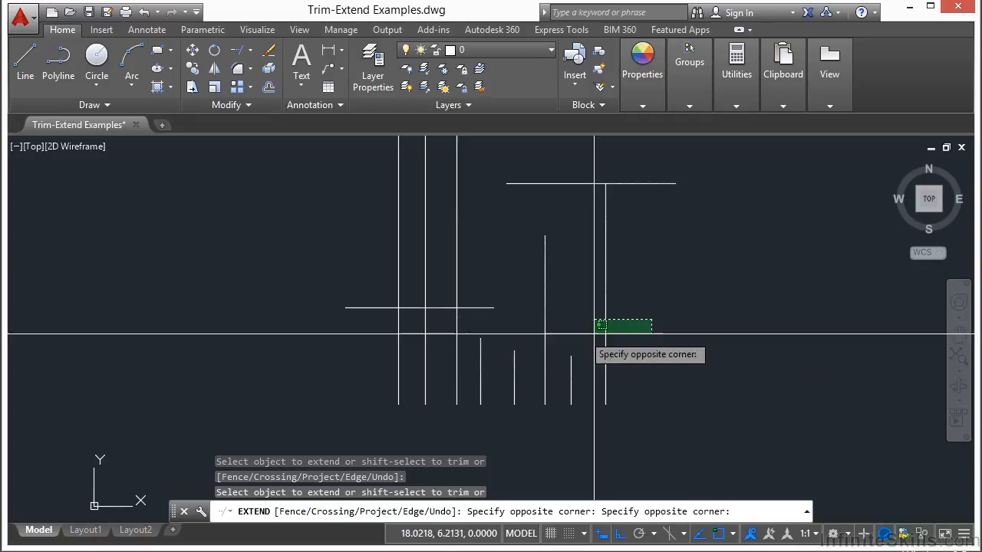
pyautogui.click(427, 353)
pyautogui.scroll(-2, 604, 333)
pyautogui.moveTo(644, 210); pyautogui.dragTo(581, 329, button='middle')
pyautogui.scroll(-2, 577, 332)
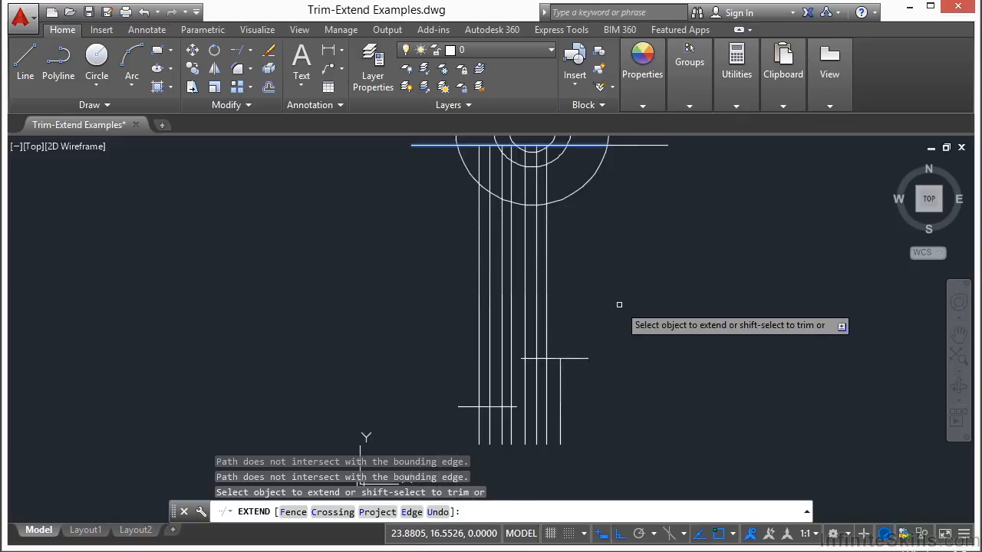
pyautogui.press('Return')
# Within Extend, trim the two rightmost of the extended vertical lines back to the outer circle, with that circle as the boundary.
pyautogui.moveTo(611, 240); pyautogui.dragTo(556, 314, button='middle')
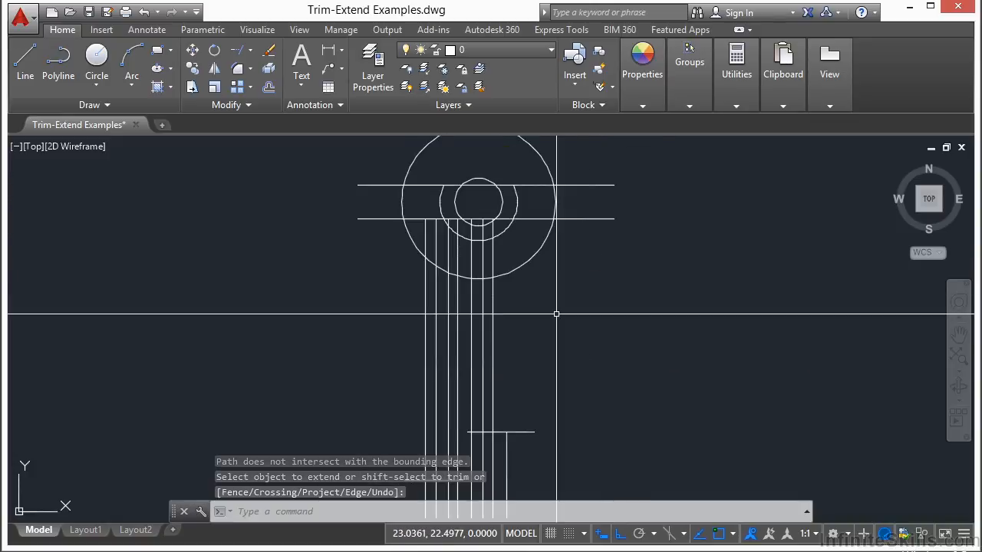
pyautogui.write('ex')
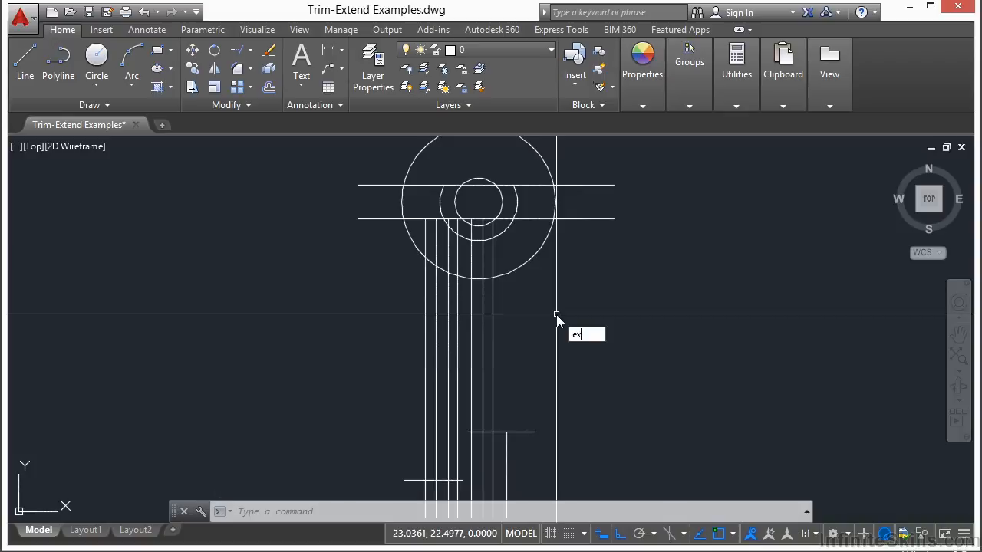
pyautogui.press('Return')
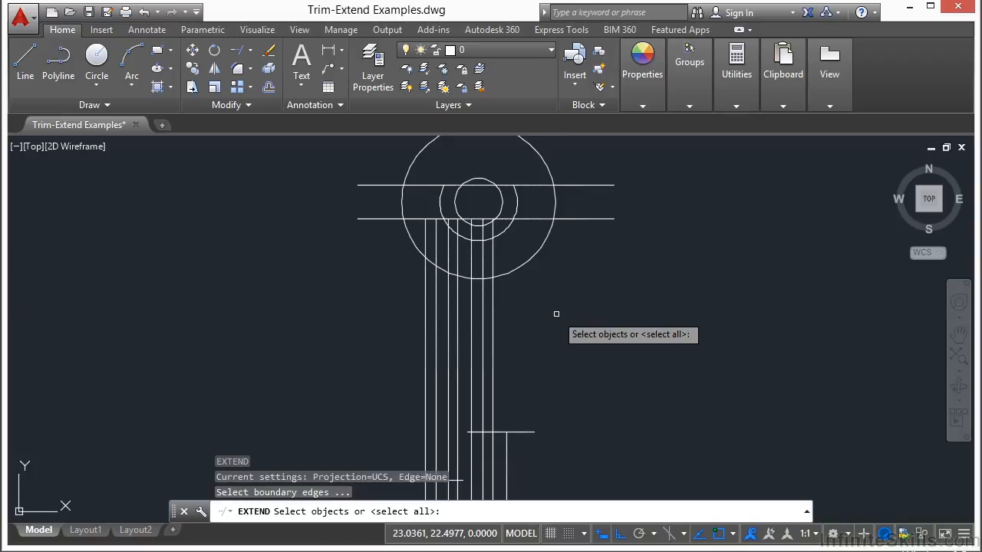
pyautogui.click(523, 268)
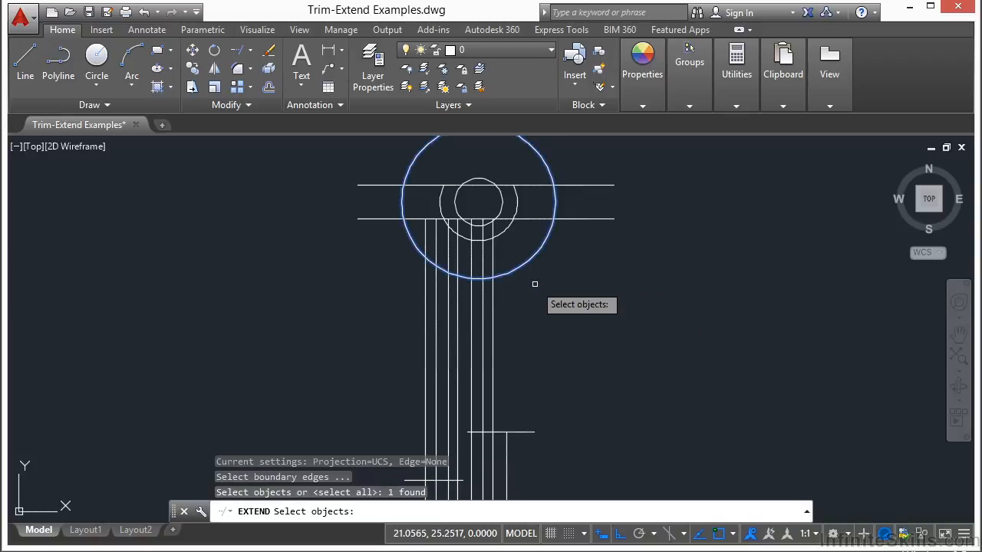
pyautogui.press('Return')
pyautogui.scroll(2, 506, 264)
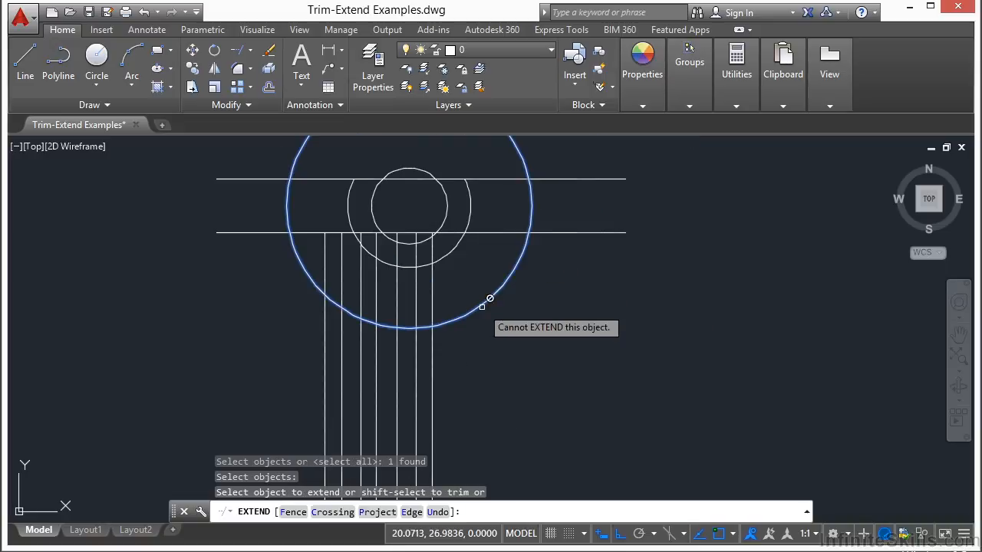
pyautogui.keyDown('shift'); pyautogui.click(431, 290); pyautogui.keyUp('shift')
pyautogui.keyDown('shift'); pyautogui.click(415, 292); pyautogui.keyUp('shift')
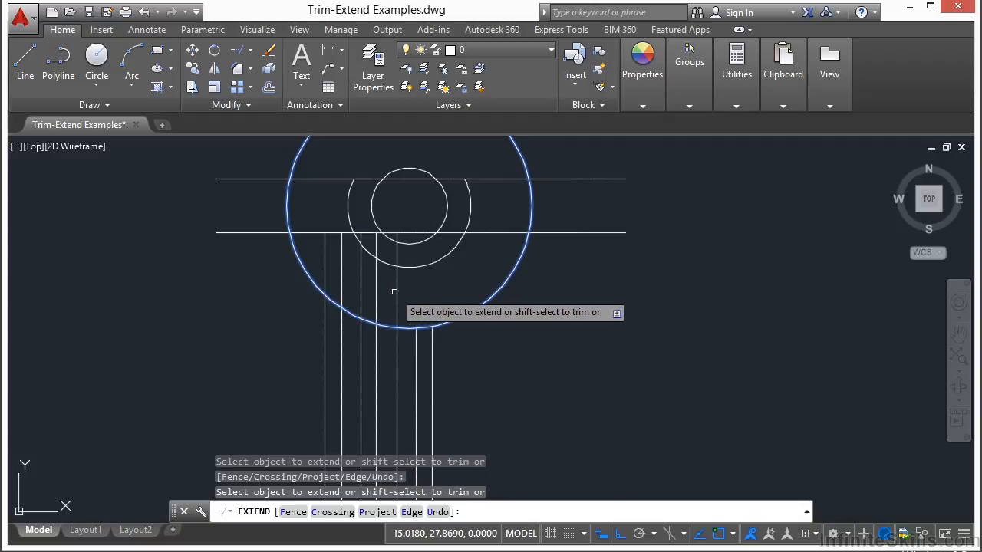
# Trim the remaining five extended vertical lines back to the outer circle.
pyautogui.keyDown('shift'); pyautogui.click(391, 292); pyautogui.keyUp('shift')
pyautogui.keyDown('shift'); pyautogui.click(354, 288); pyautogui.keyUp('shift')
pyautogui.keyDown('shift'); pyautogui.click(412, 283); pyautogui.keyUp('shift')
pyautogui.keyDown('shift'); pyautogui.click(383, 303); pyautogui.keyUp('shift')
pyautogui.keyDown('shift'); pyautogui.click(344, 263); pyautogui.keyUp('shift')
pyautogui.keyDown('shift'); pyautogui.click(322, 248); pyautogui.keyUp('shift')
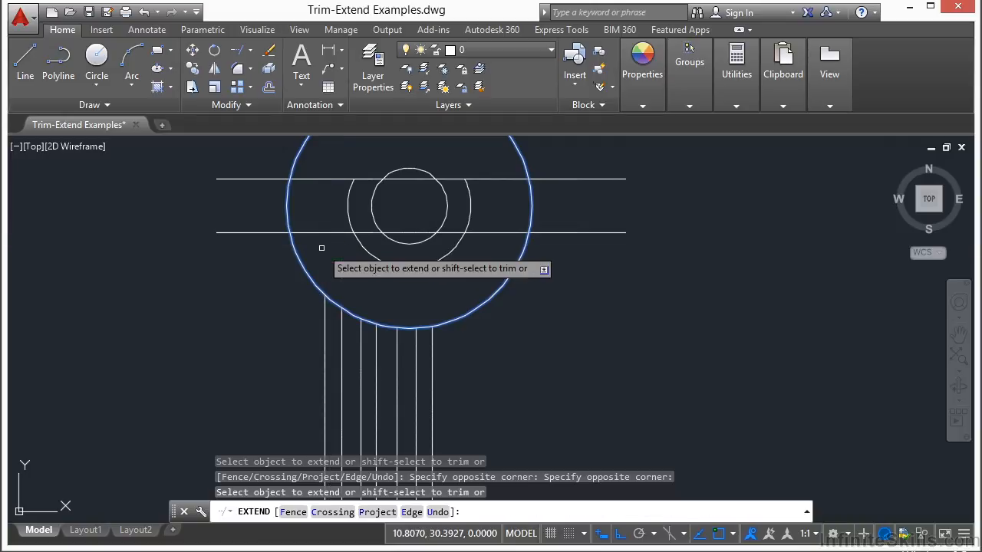
pyautogui.press('Return')
# Erase the seven long vertical lines below the outer circle.
pyautogui.scroll(-2, 411, 282)
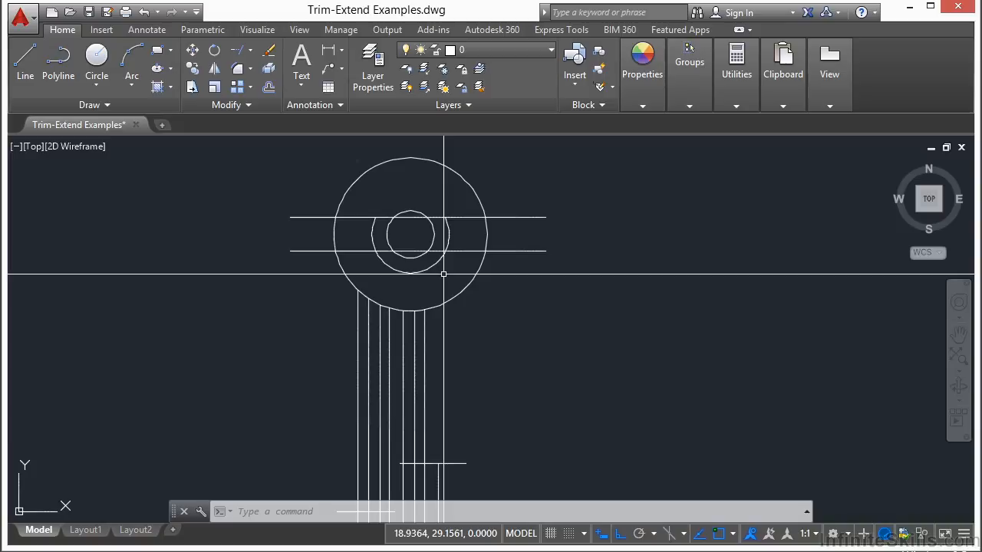
pyautogui.write('e')
pyautogui.press('Return')
pyautogui.click(472, 351)
pyautogui.click(324, 368)
pyautogui.press('Return')
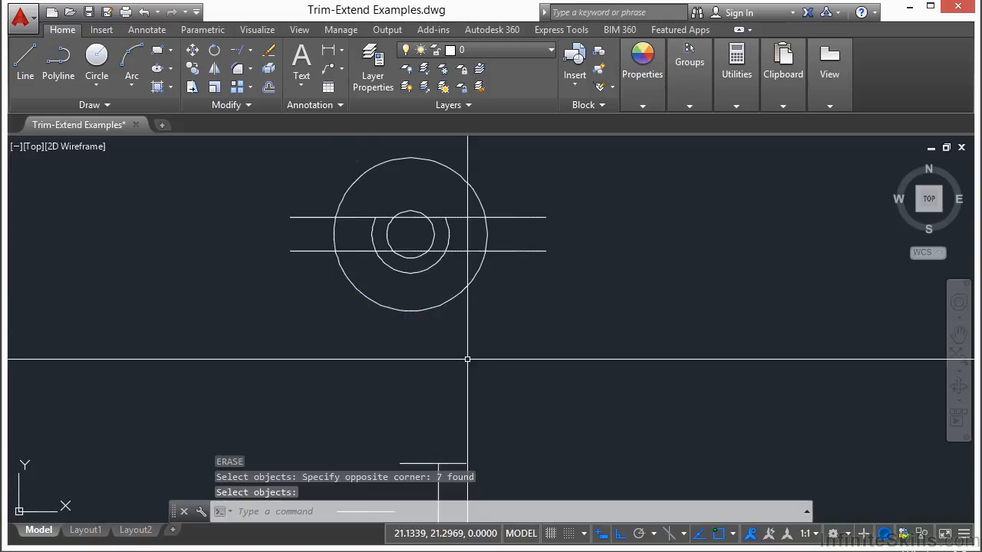
# Trim both horizontal lines inside the inner circle, using all objects of the circle figure as cutting edges.
pyautogui.scroll(3, 420, 206)
pyautogui.moveTo(420, 206); pyautogui.dragTo(409, 250, button='middle')
pyautogui.write('ts or')
pyautogui.press('Return')
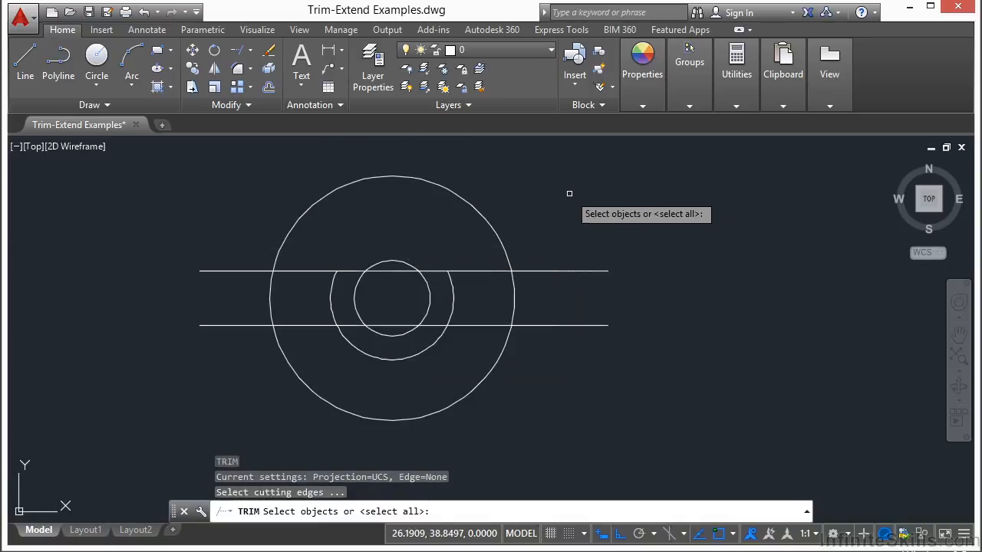
pyautogui.click(560, 191)
pyautogui.click(234, 402)
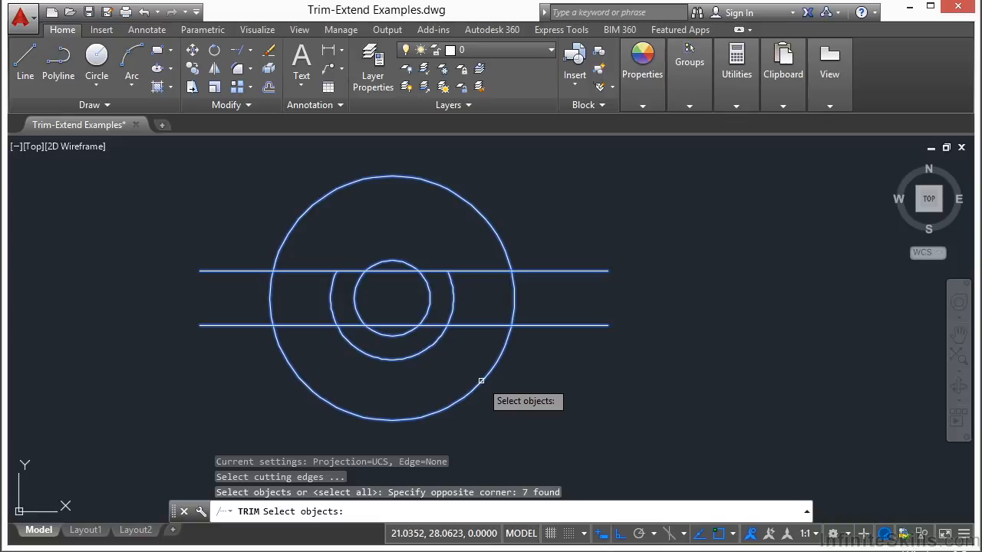
pyautogui.press('Return')
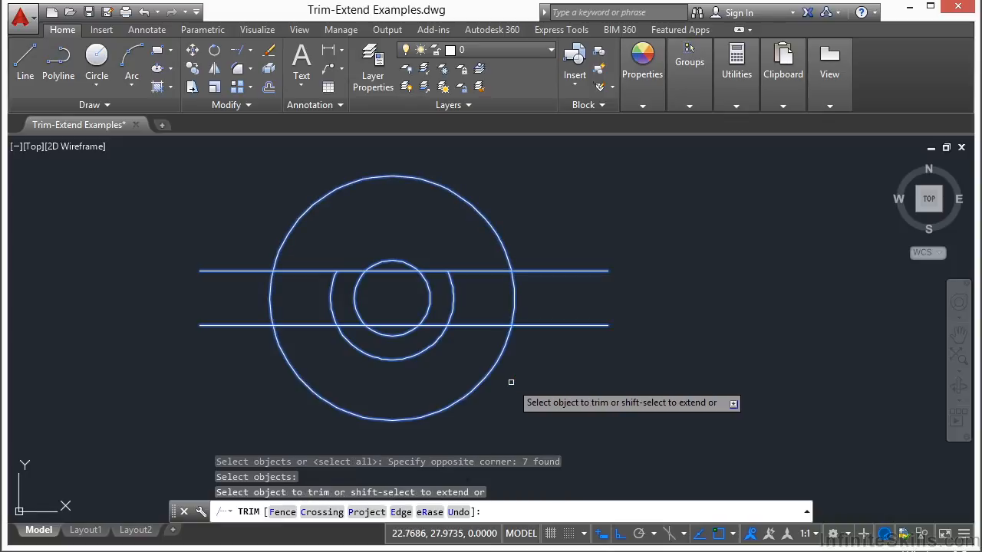
pyautogui.click(393, 271)
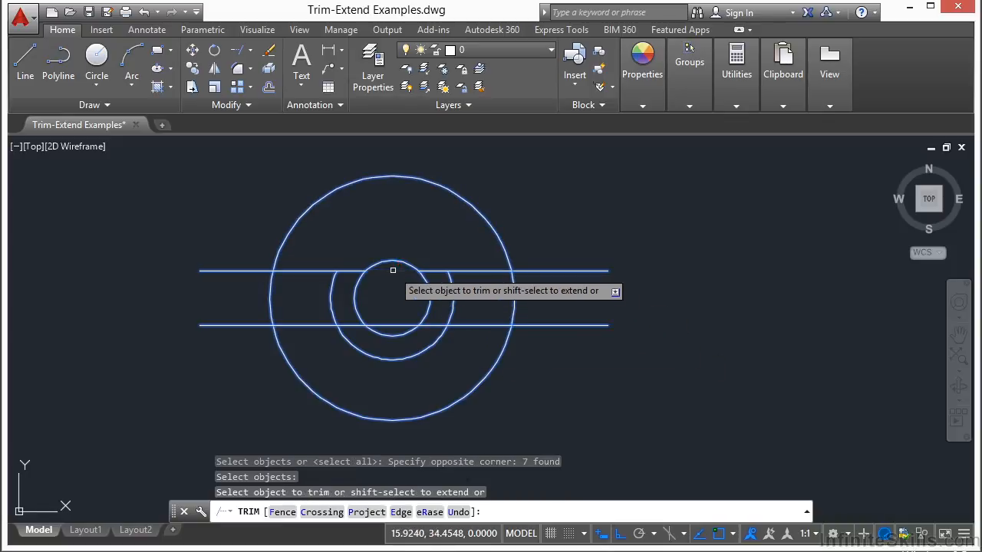
pyautogui.click(396, 324)
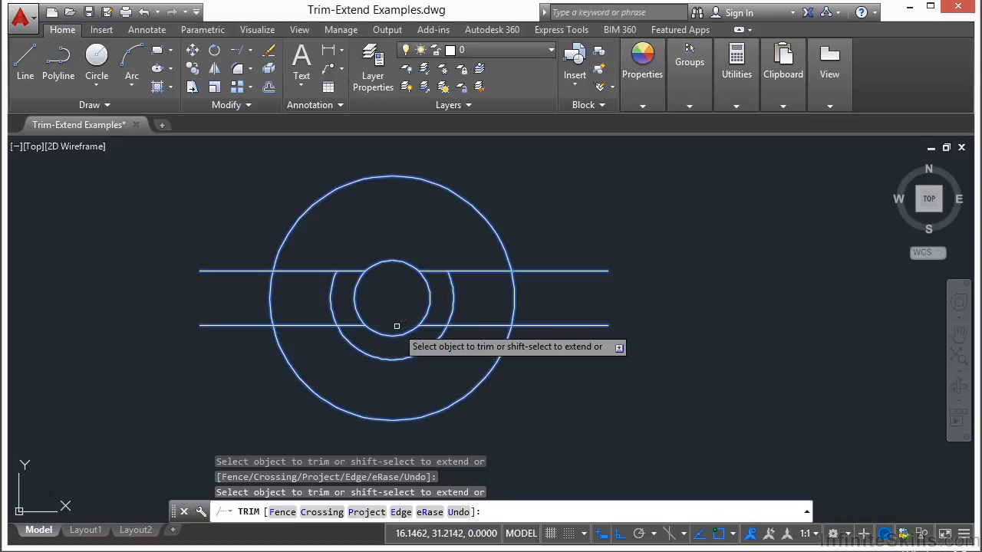
# Trim the left arcs of the inner and middle circles between the lines and extend the middle circle's arc across its top.
pyautogui.click(332, 289)
pyautogui.keyDown('shift'); pyautogui.click(453, 284); pyautogui.keyUp('shift')
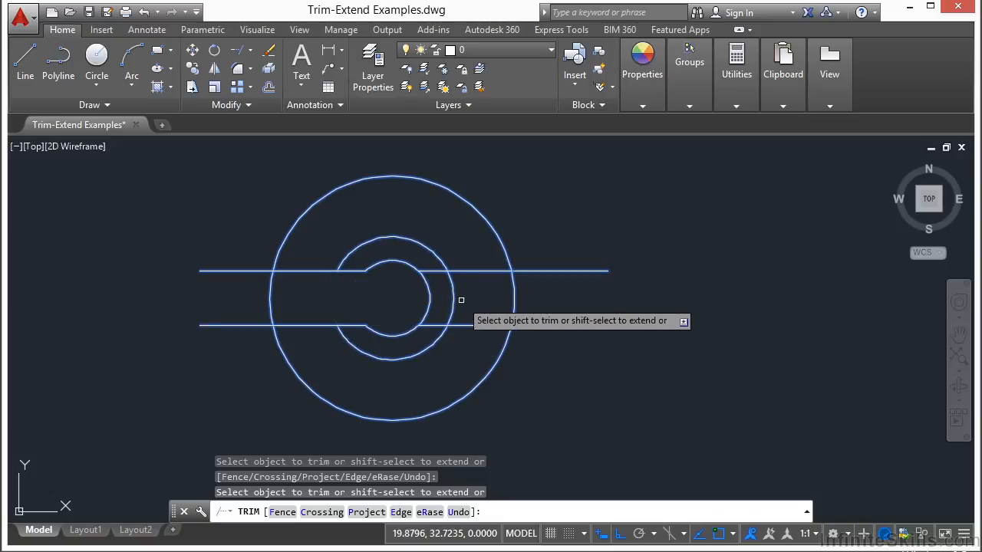
# Trim both horizontal lines between the inner and middle circles on the right and extend their left parts across the inner circle.
pyautogui.click(432, 272)
pyautogui.click(483, 261)
pyautogui.click(476, 346)
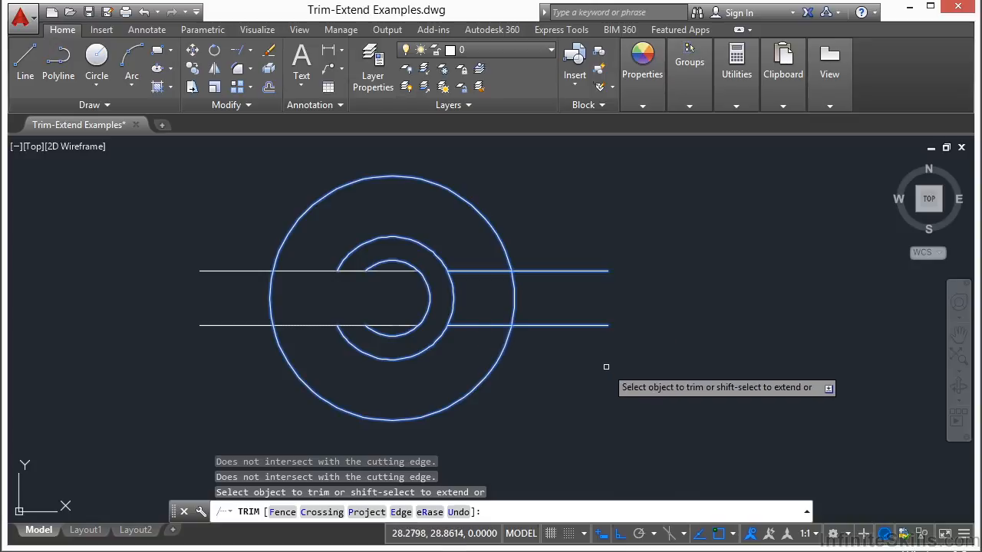
# Trim the outer circle's side arcs and the middle circle's right arc between the two horizontal lines, and finish Trim.
pyautogui.click(512, 291)
pyautogui.click(453, 295)
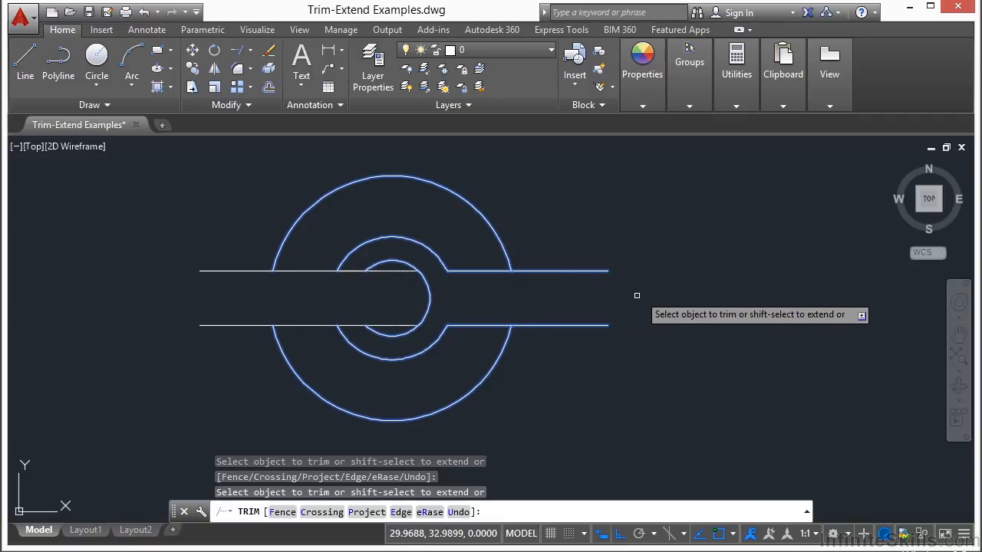
pyautogui.press('Return')
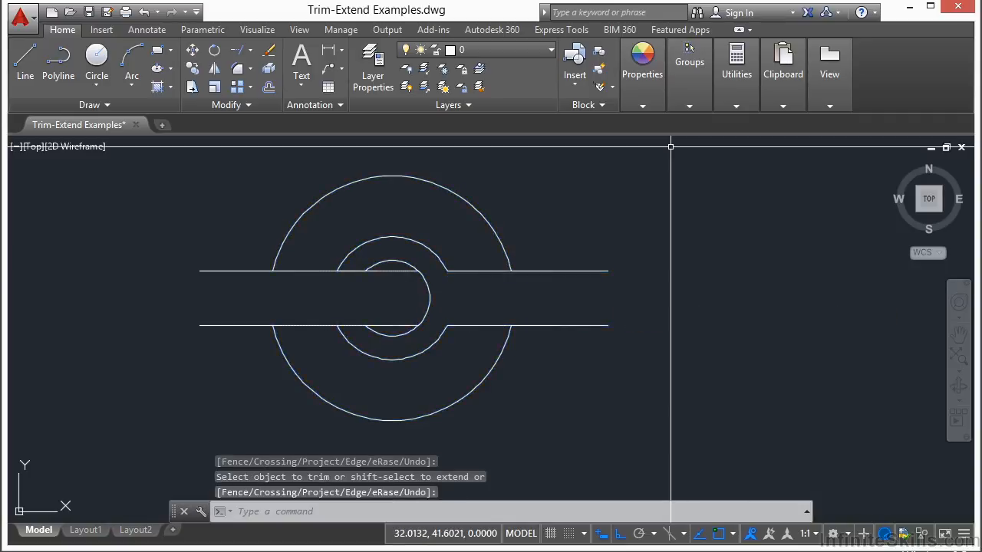